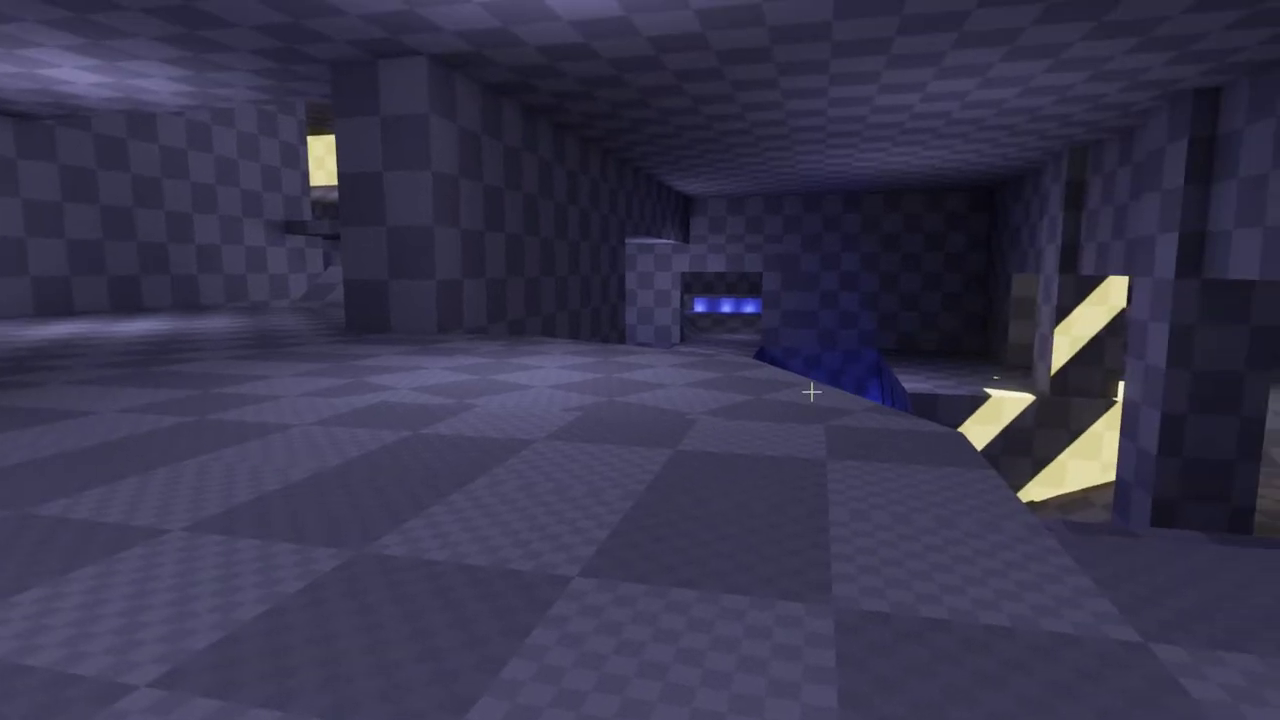
# Fly the viewport back along the corridor and around the pillar toward the lit doorway.
pyautogui.press('d')
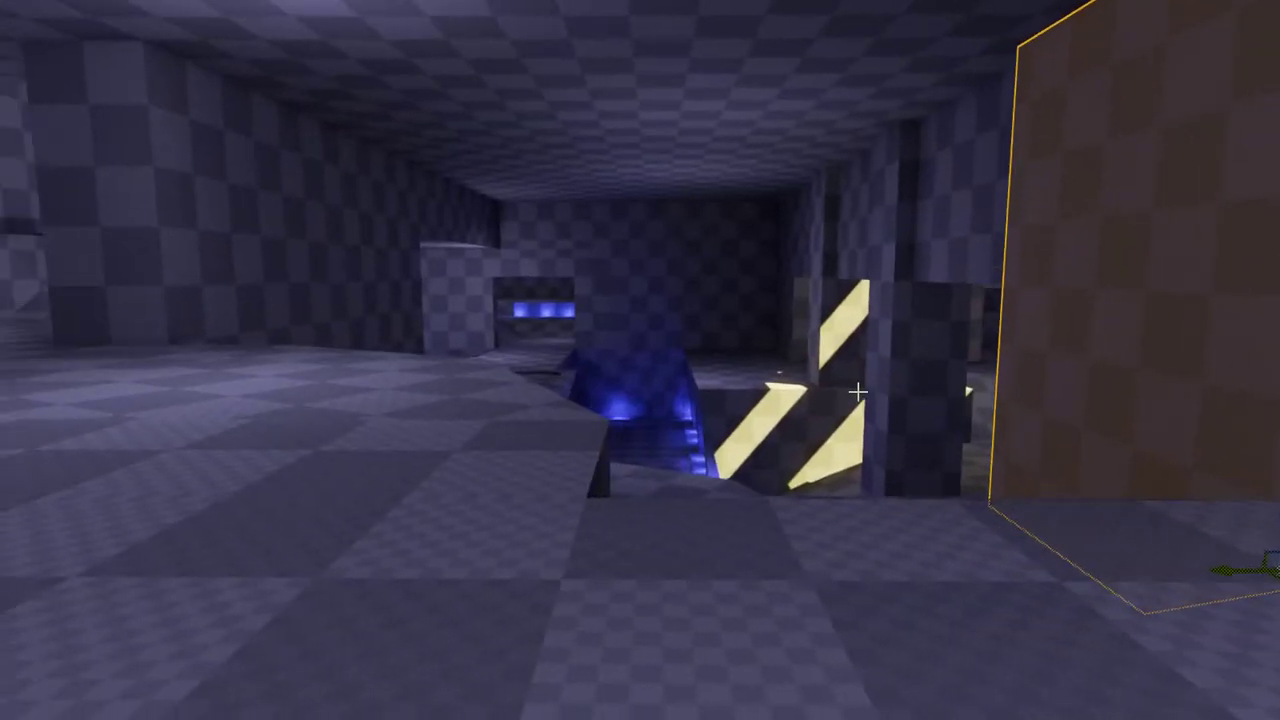
pyautogui.press('s')
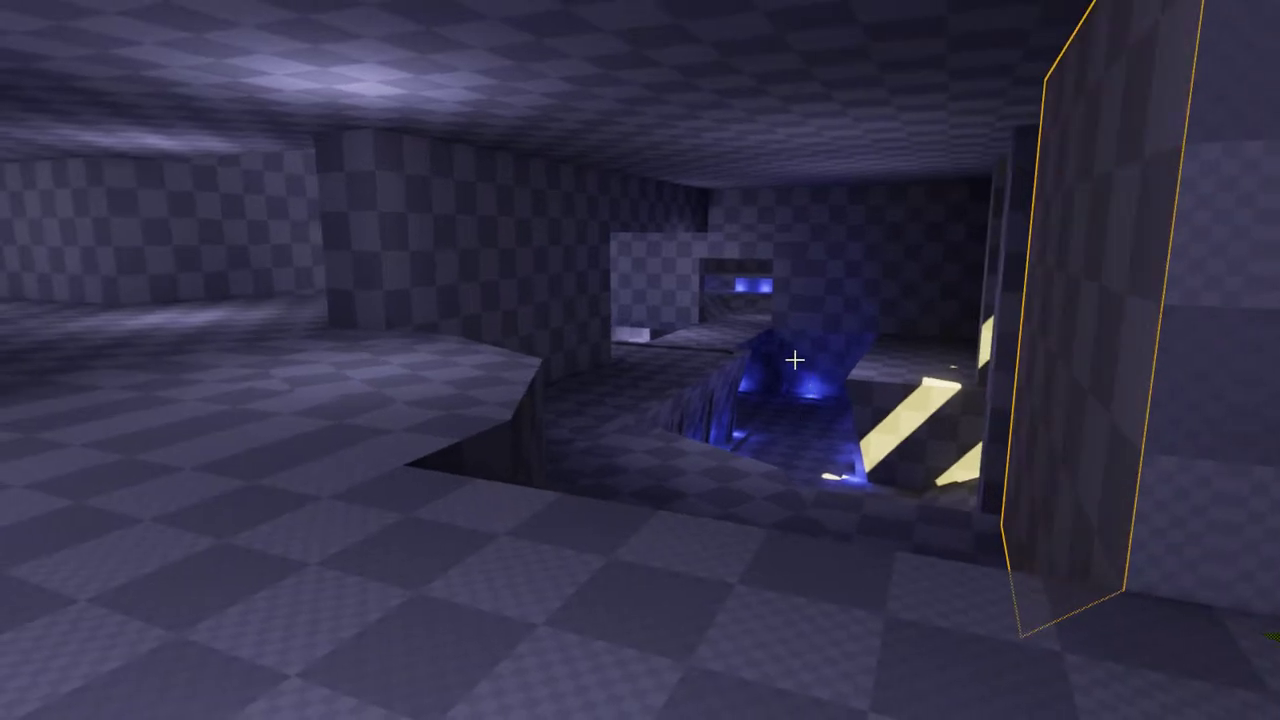
pyautogui.press('a')
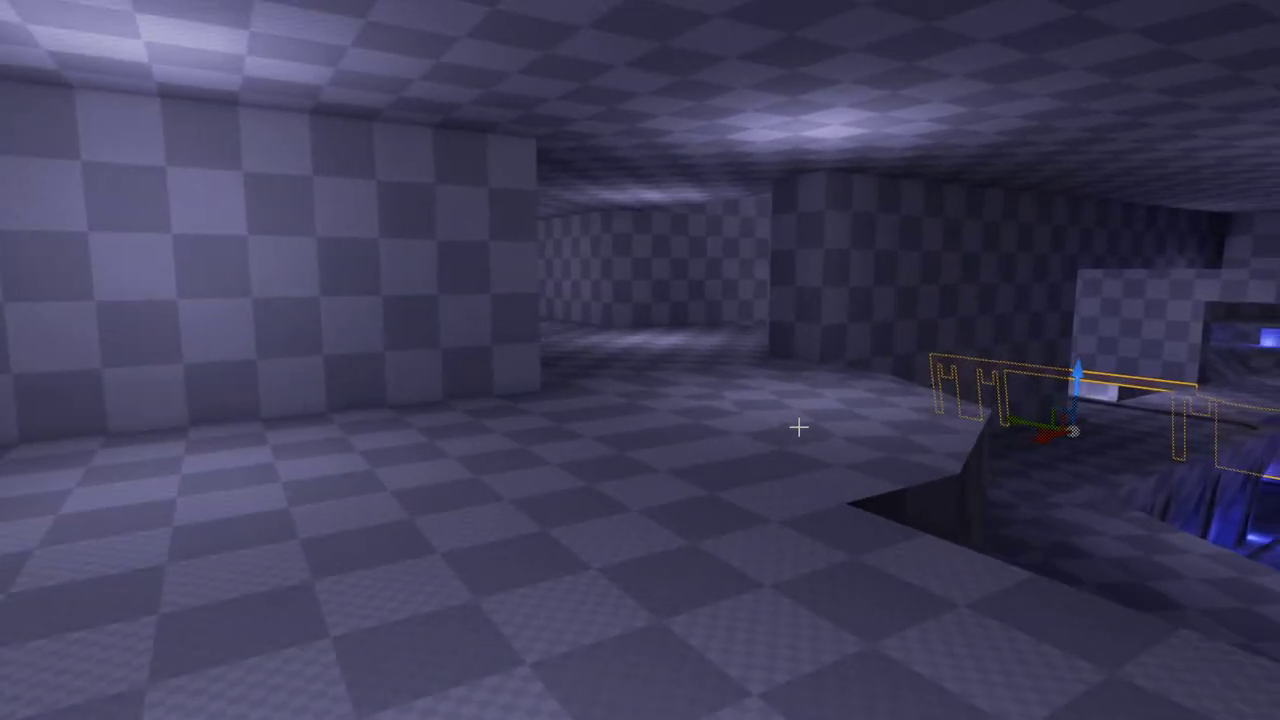
pyautogui.moveTo(844, 433); pyautogui.dragTo(1011, 449)
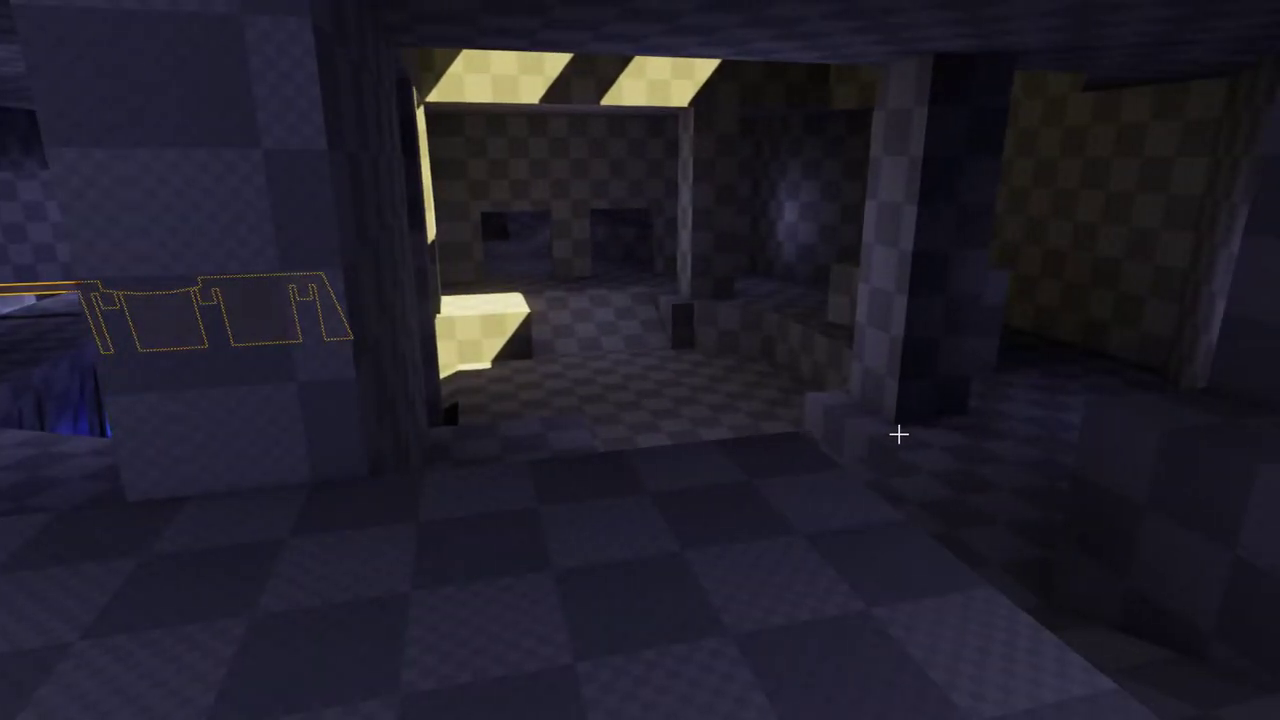
pyautogui.moveTo(947, 425); pyautogui.dragTo(1045, 416)
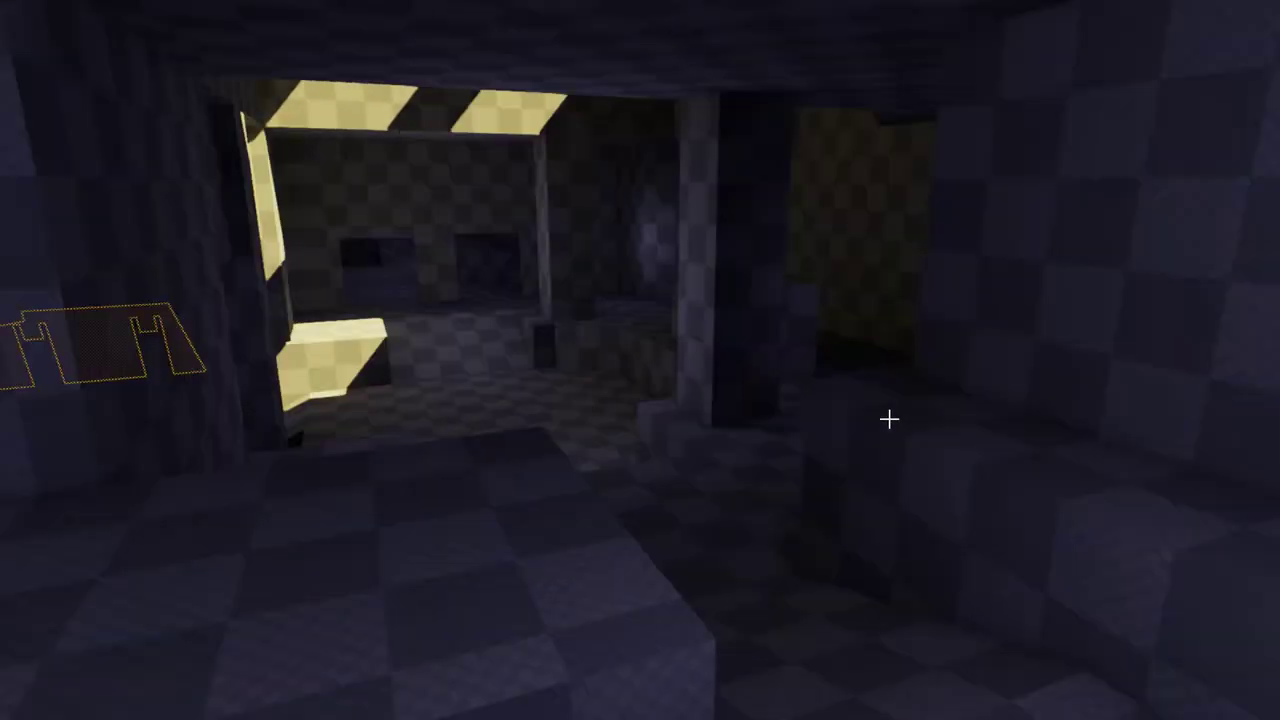
pyautogui.moveTo(889, 419)
pyautogui.mouseDown()
pyautogui.moveTo(618, 411)
pyautogui.moveTo(1080, 423)
pyautogui.moveTo(1034, 406)
pyautogui.moveTo(1225, 426)
pyautogui.mouseUp()
pyautogui.press('w')
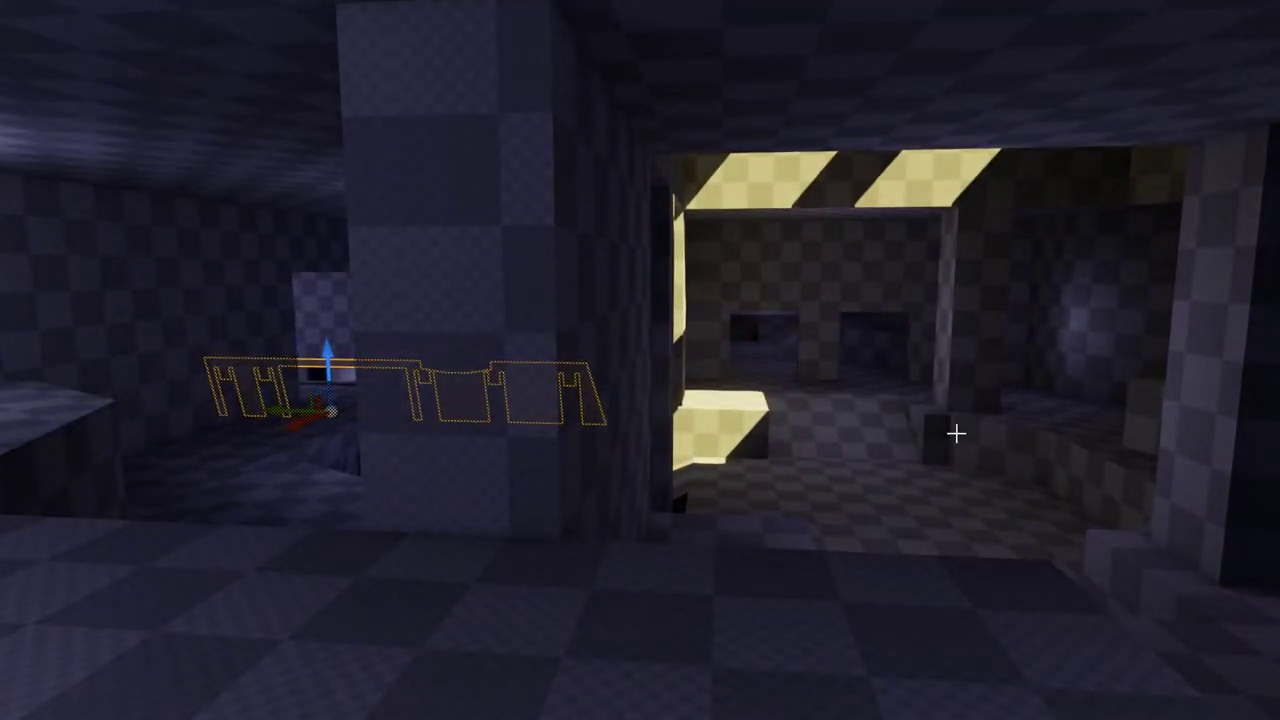
pyautogui.moveTo(939, 426)
pyautogui.mouseDown()
pyautogui.moveTo(786, 431)
pyautogui.moveTo(743, 417)
pyautogui.moveTo(1060, 427)
pyautogui.mouseUp()
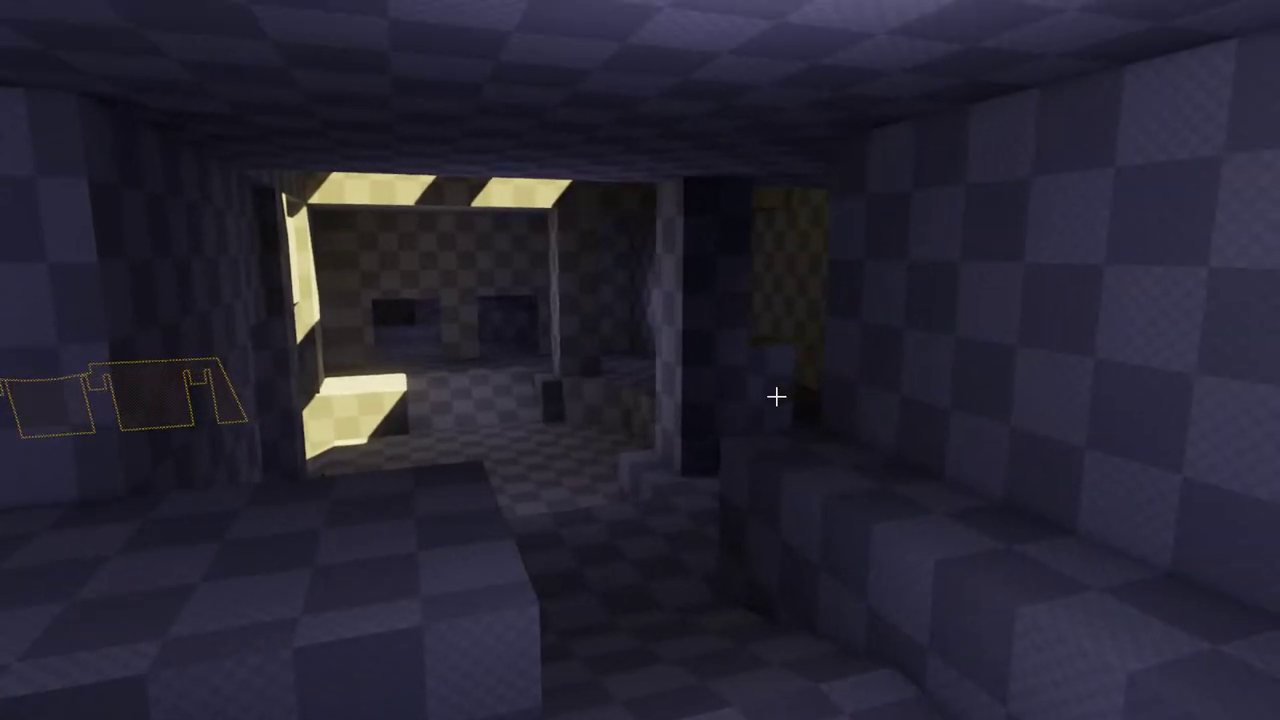
pyautogui.press('a')
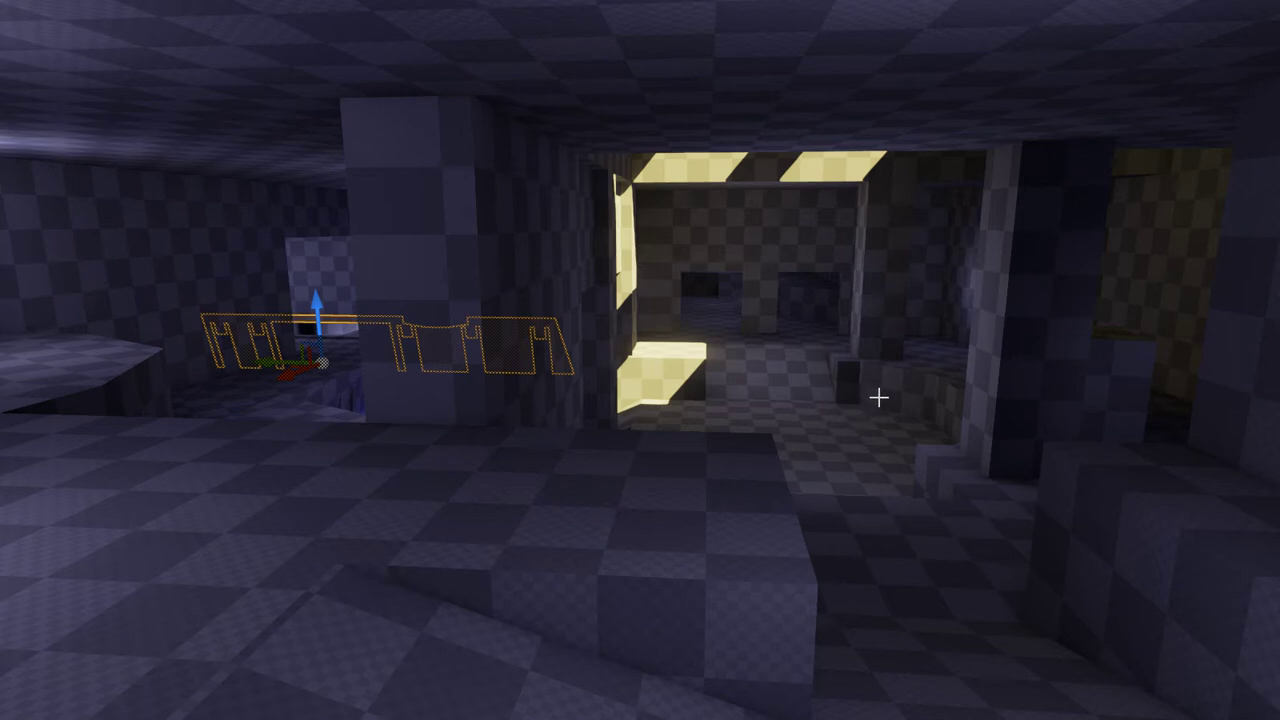
# Look around the yellow-lit doorway area, then fly past the pillar to the blue-lit ledge.
pyautogui.moveTo(876, 409)
pyautogui.mouseDown()
pyautogui.moveTo(949, 417)
pyautogui.moveTo(714, 420)
pyautogui.moveTo(803, 394)
pyautogui.moveTo(749, 384)
pyautogui.mouseUp()
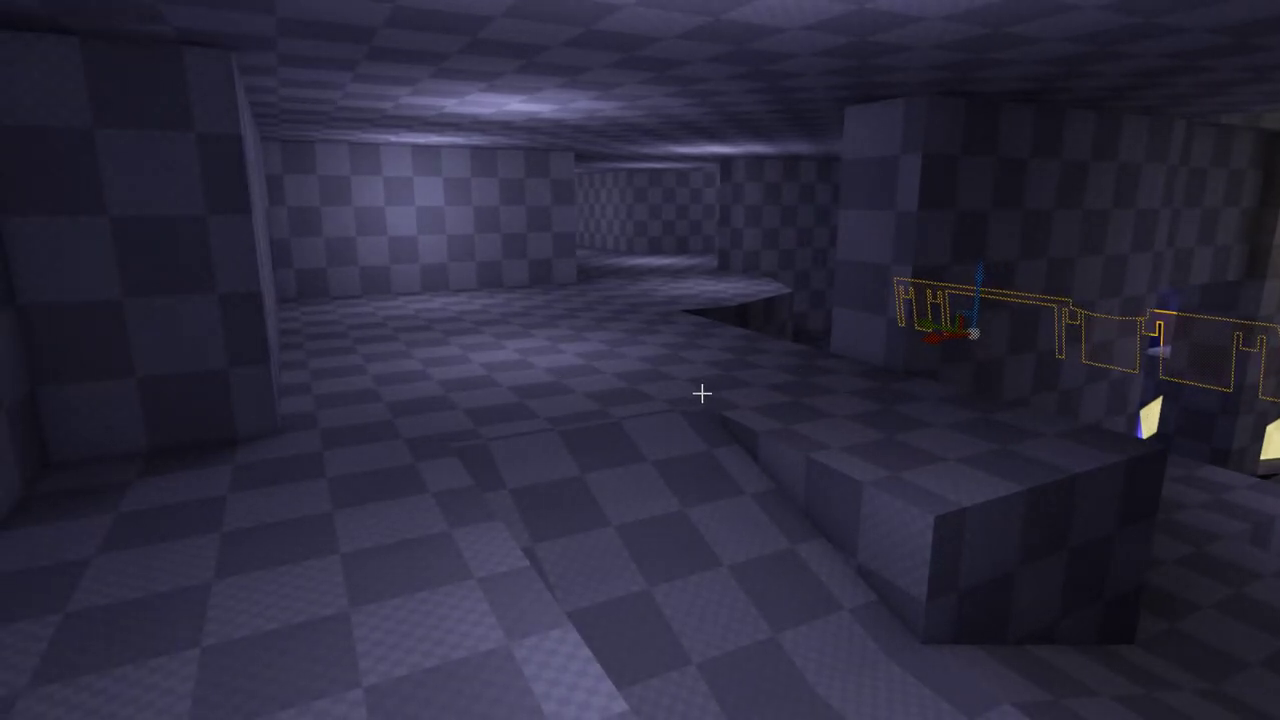
pyautogui.moveTo(699, 404)
pyautogui.mouseDown()
pyautogui.moveTo(731, 394)
pyautogui.moveTo(1071, 414)
pyautogui.moveTo(1123, 403)
pyautogui.moveTo(1123, 389)
pyautogui.moveTo(710, 388)
pyautogui.moveTo(657, 340)
pyautogui.moveTo(778, 379)
pyautogui.mouseUp()
pyautogui.moveTo(818, 421)
pyautogui.mouseDown()
pyautogui.moveTo(940, 426)
pyautogui.moveTo(797, 405)
pyautogui.mouseUp()
pyautogui.moveTo(880, 410); pyautogui.dragTo(702, 412)
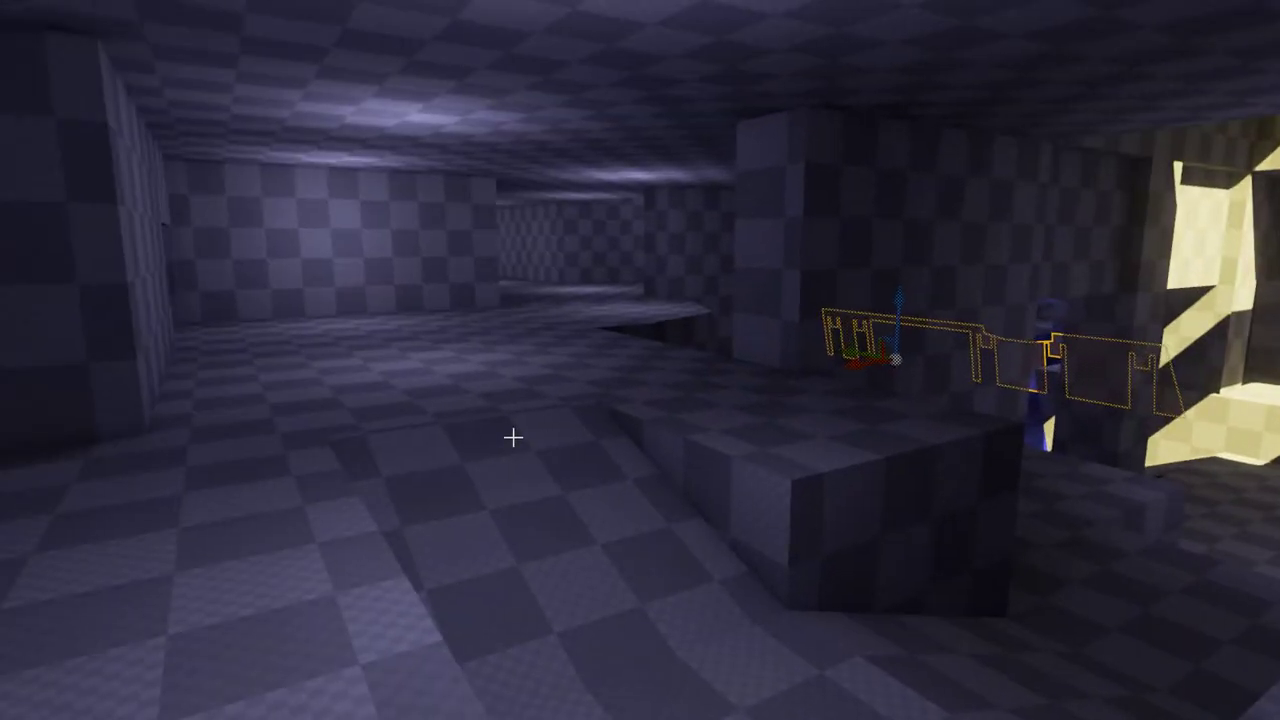
pyautogui.moveTo(513, 437); pyautogui.dragTo(556, 430)
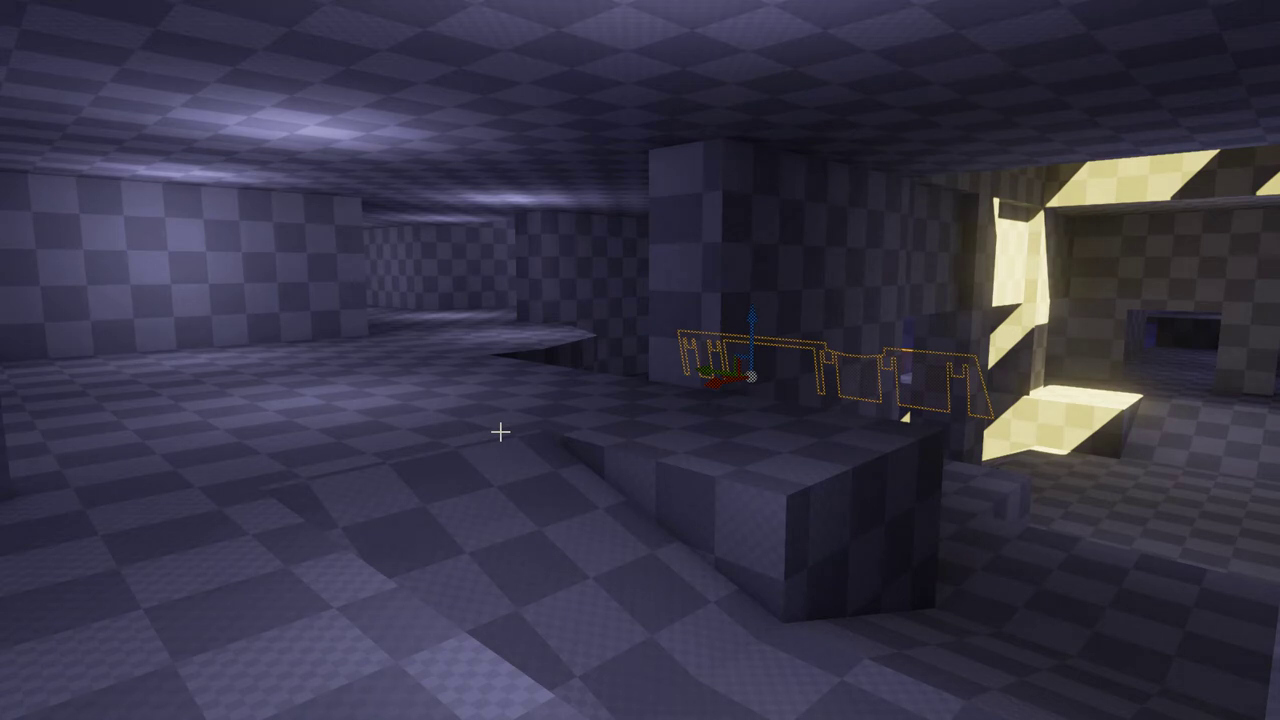
pyautogui.moveTo(563, 462)
pyautogui.mouseDown()
pyautogui.moveTo(549, 457)
pyautogui.moveTo(718, 468)
pyautogui.mouseUp()
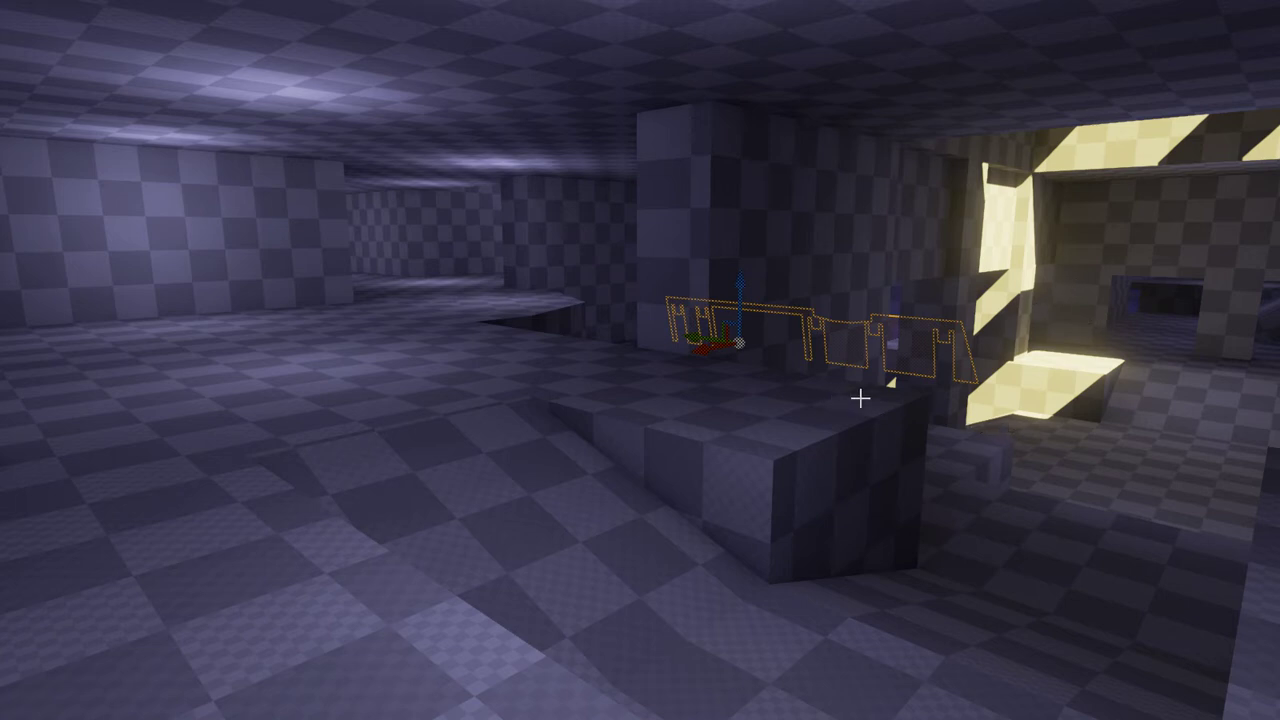
pyautogui.moveTo(860, 399)
pyautogui.mouseDown()
pyautogui.moveTo(780, 423)
pyautogui.moveTo(733, 418)
pyautogui.mouseUp()
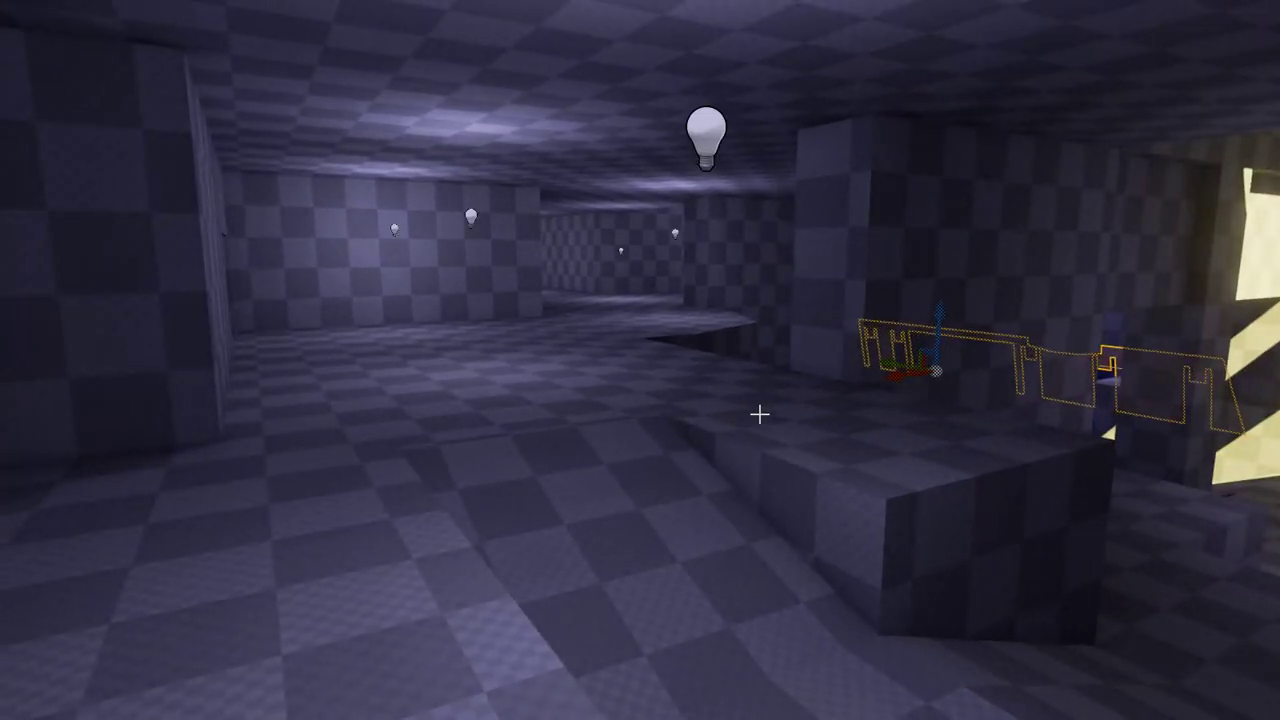
pyautogui.moveTo(885, 438)
pyautogui.mouseDown()
pyautogui.moveTo(940, 443)
pyautogui.moveTo(871, 459)
pyautogui.mouseUp()
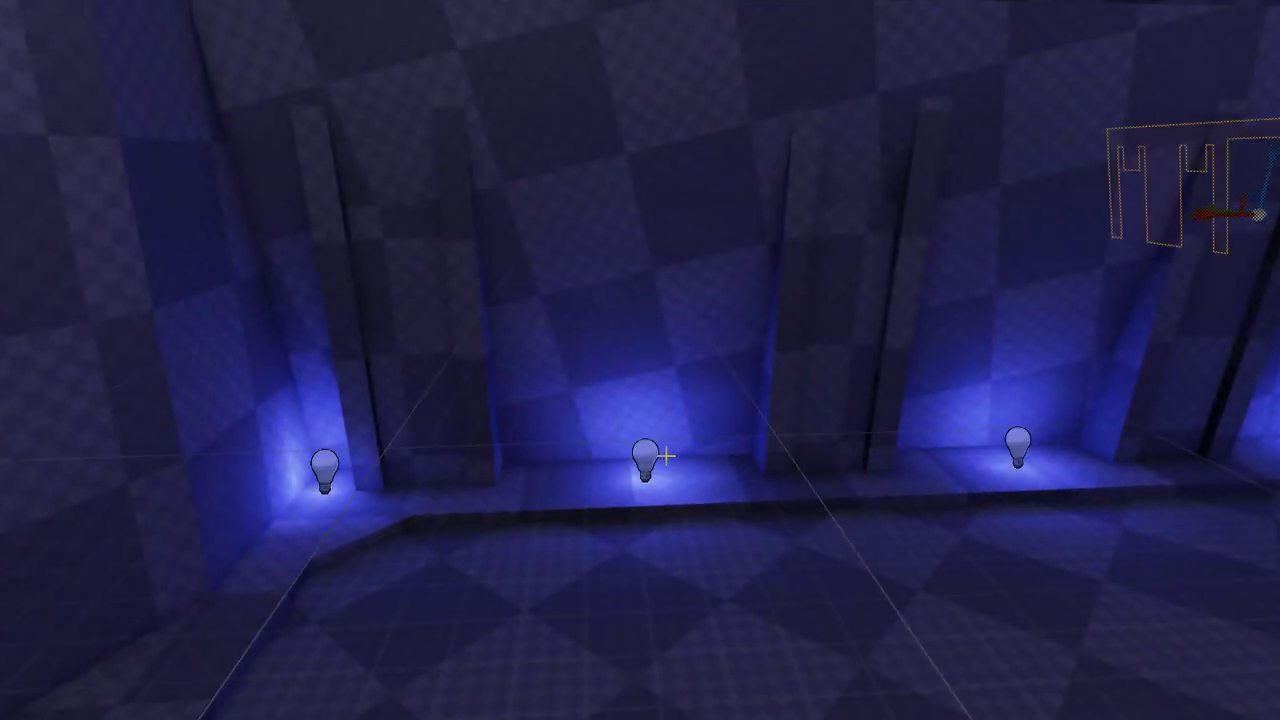
pyautogui.scroll(3, 809, 451)
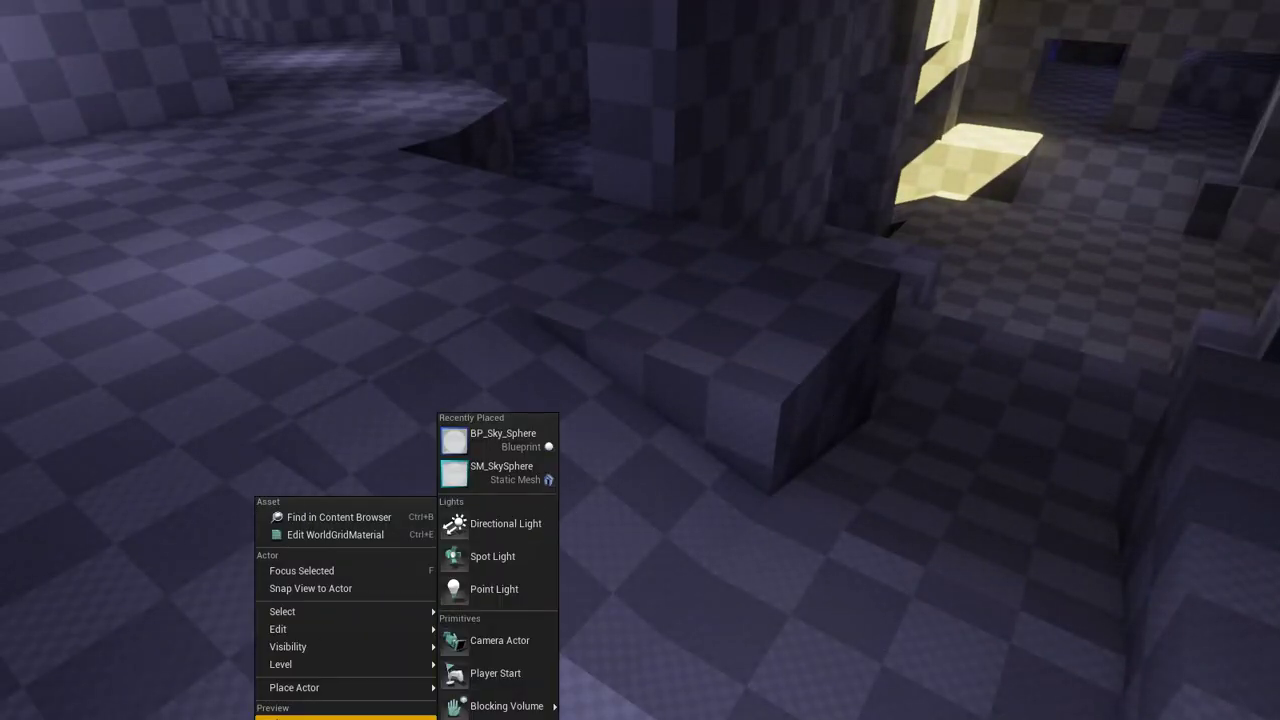
# Start Play and walk past the blue-lit pit into the pillared blue corridor.
pyautogui.click(340, 716)
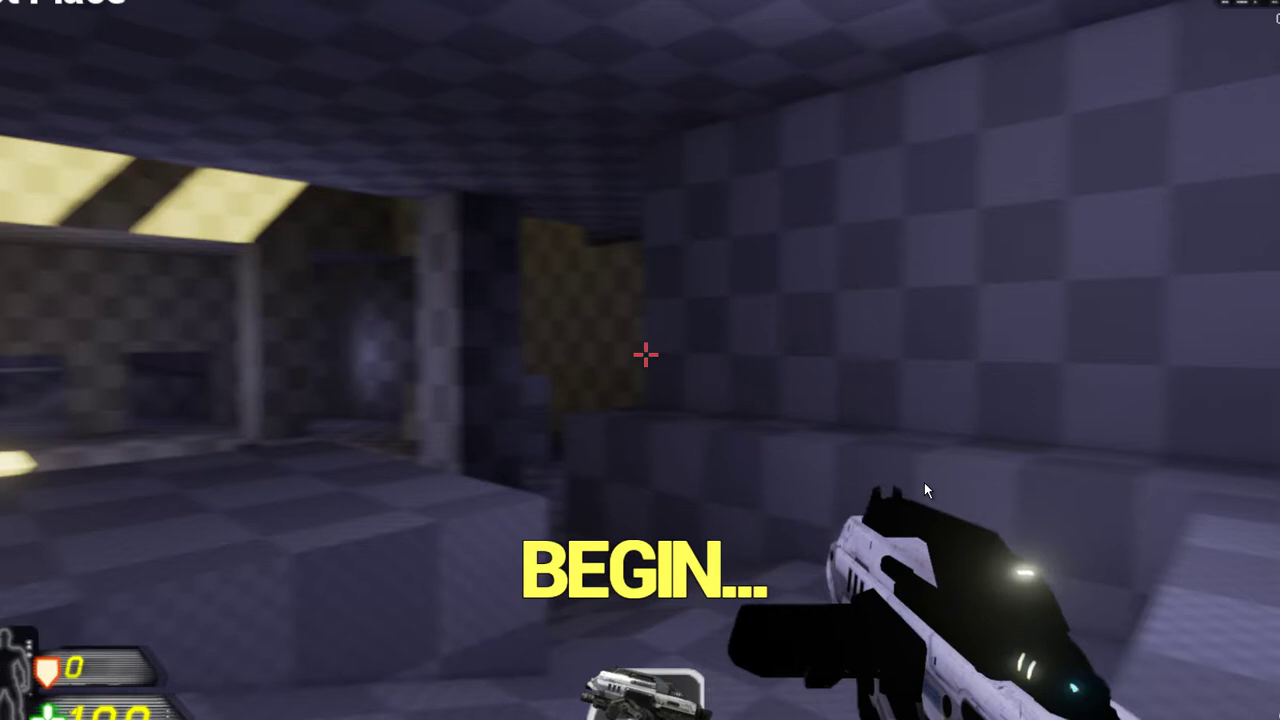
pyautogui.press('w')
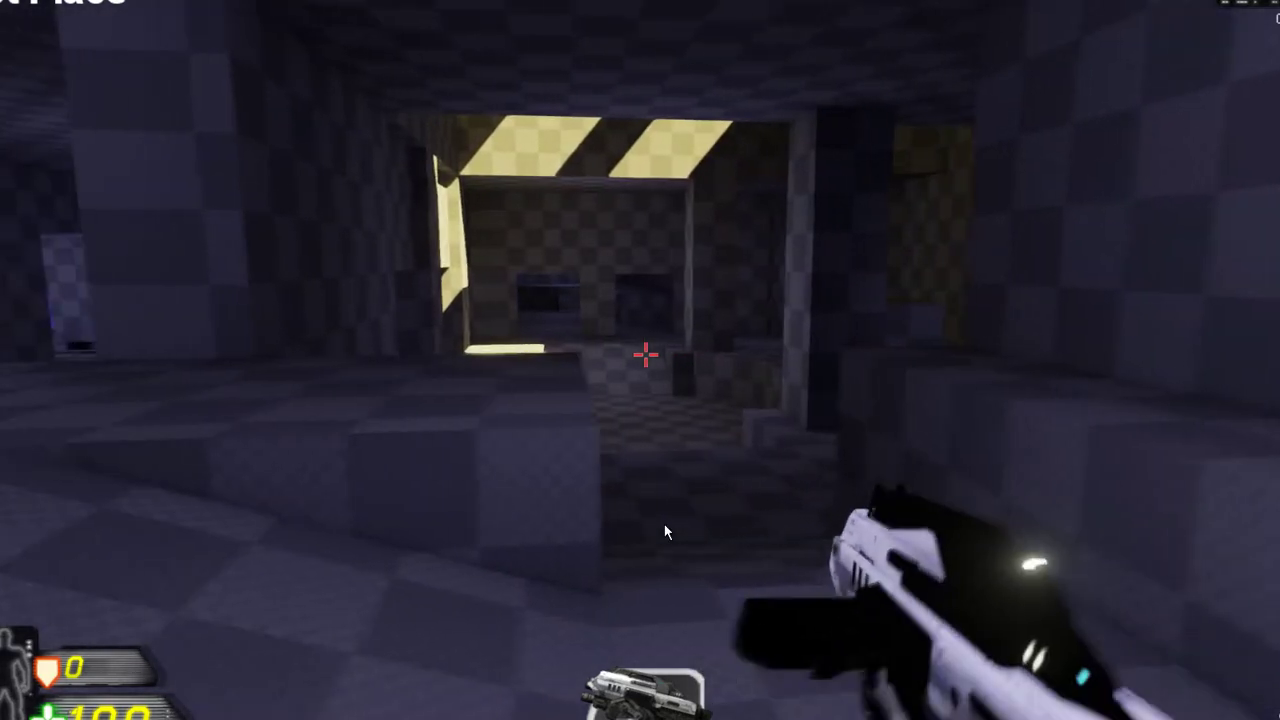
pyautogui.press('w')
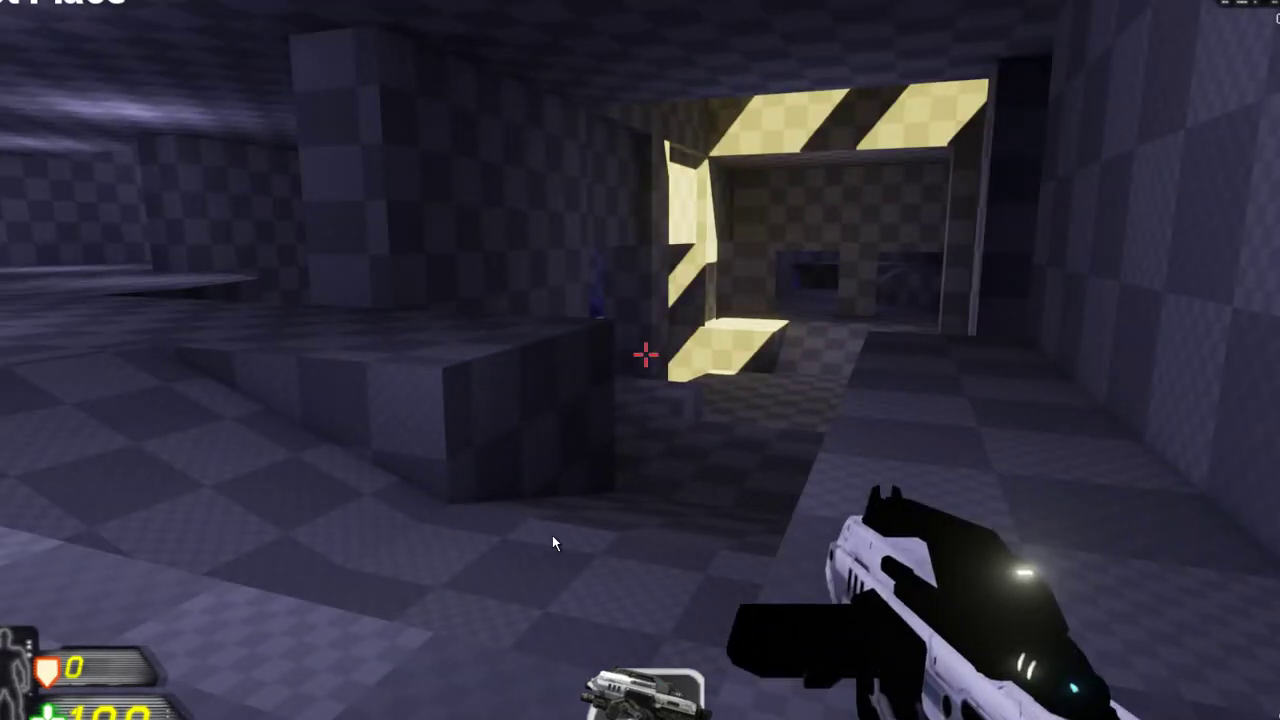
pyautogui.press('w')
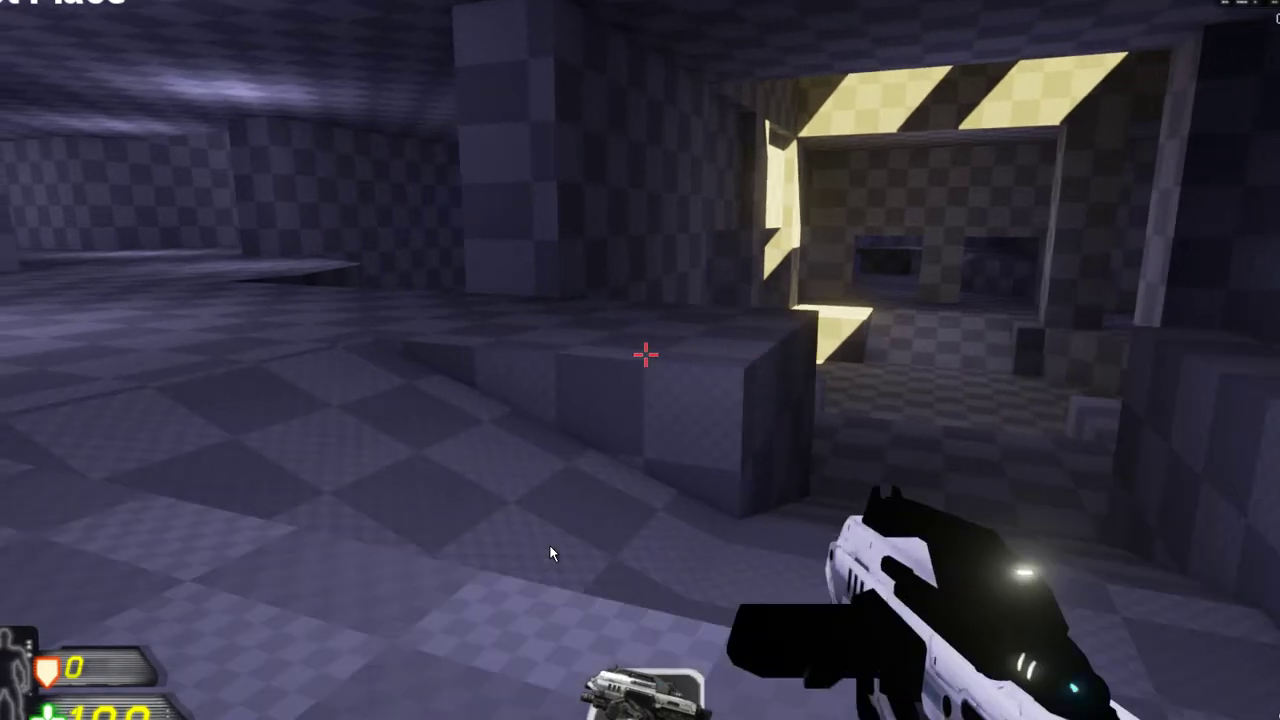
pyautogui.press('w')
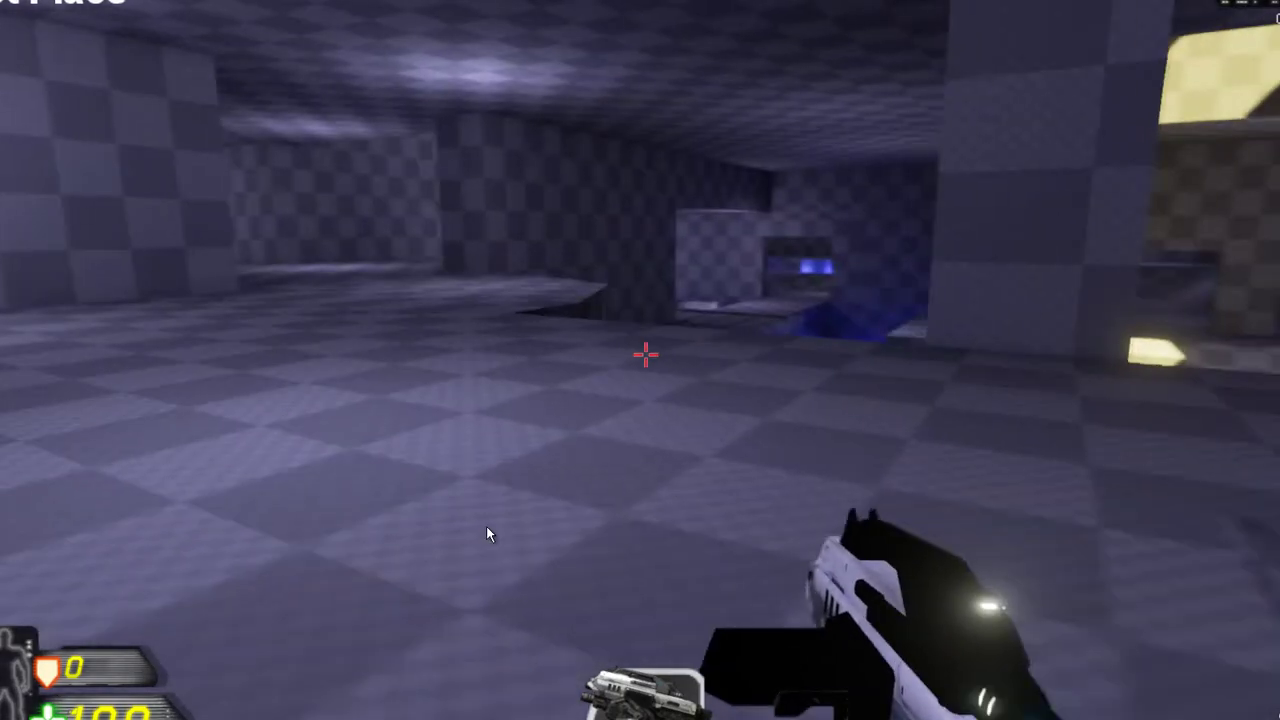
pyautogui.press('w')
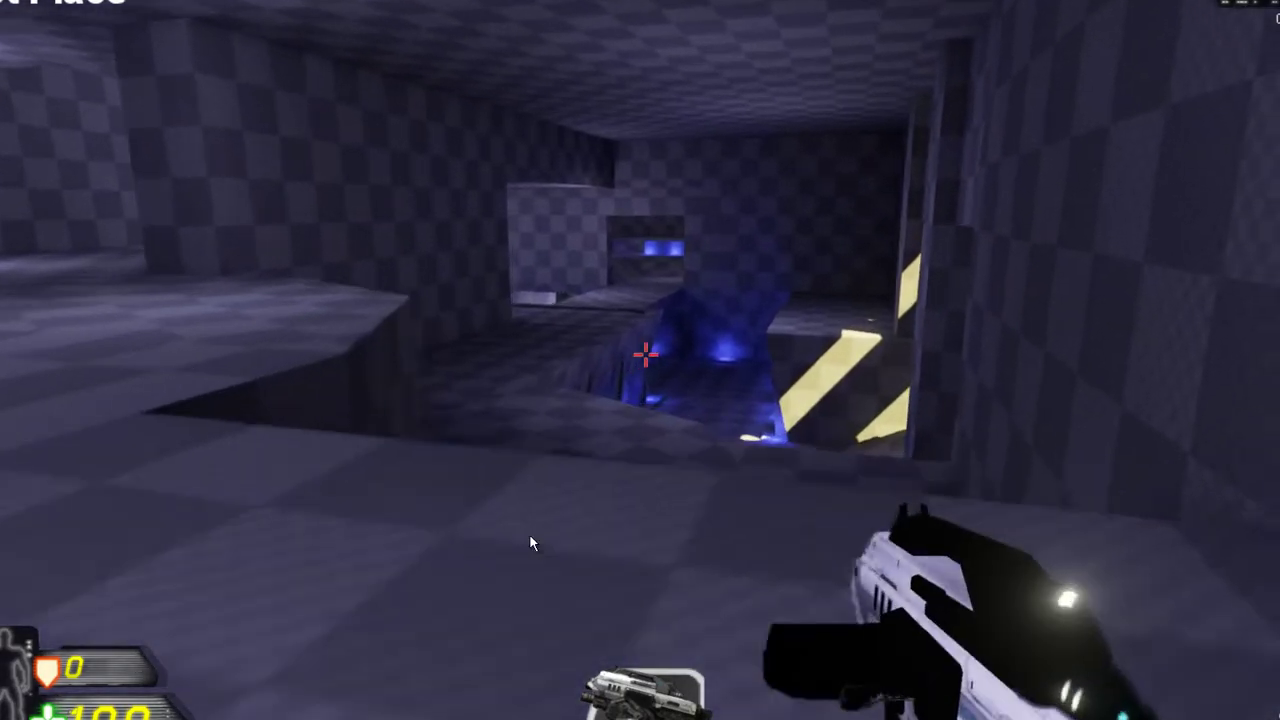
pyautogui.press('s')
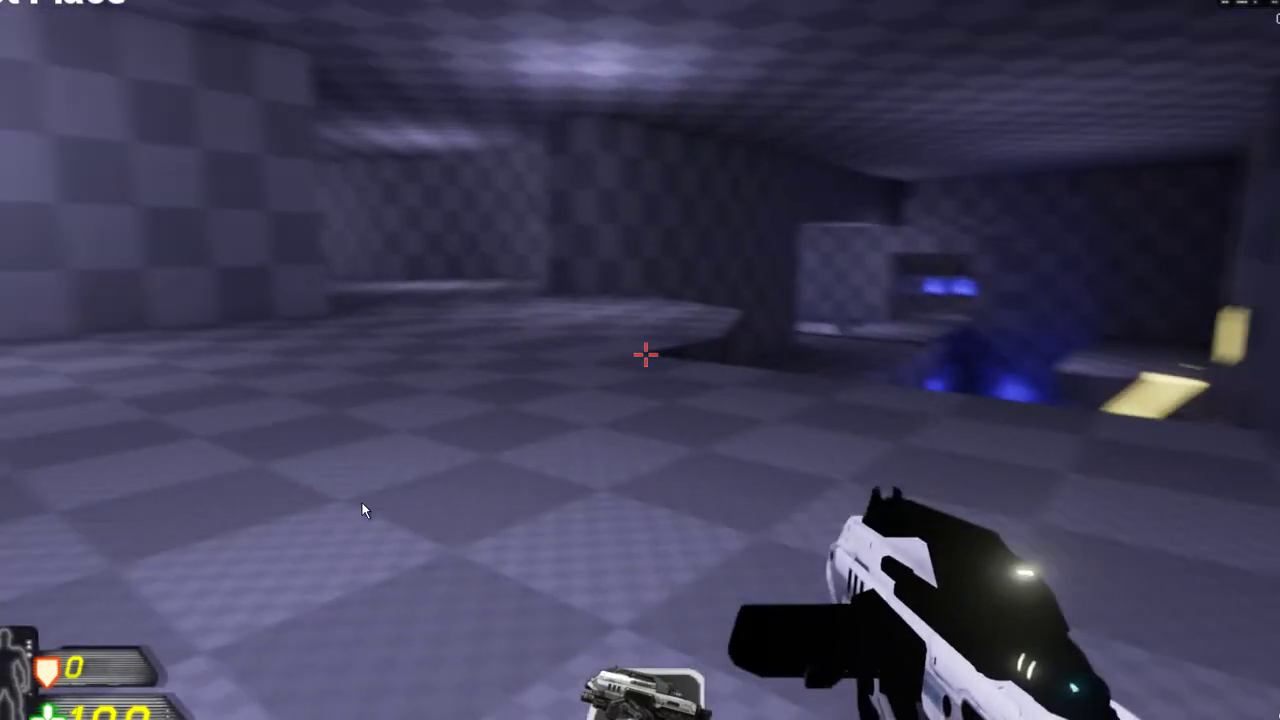
pyautogui.press('w')
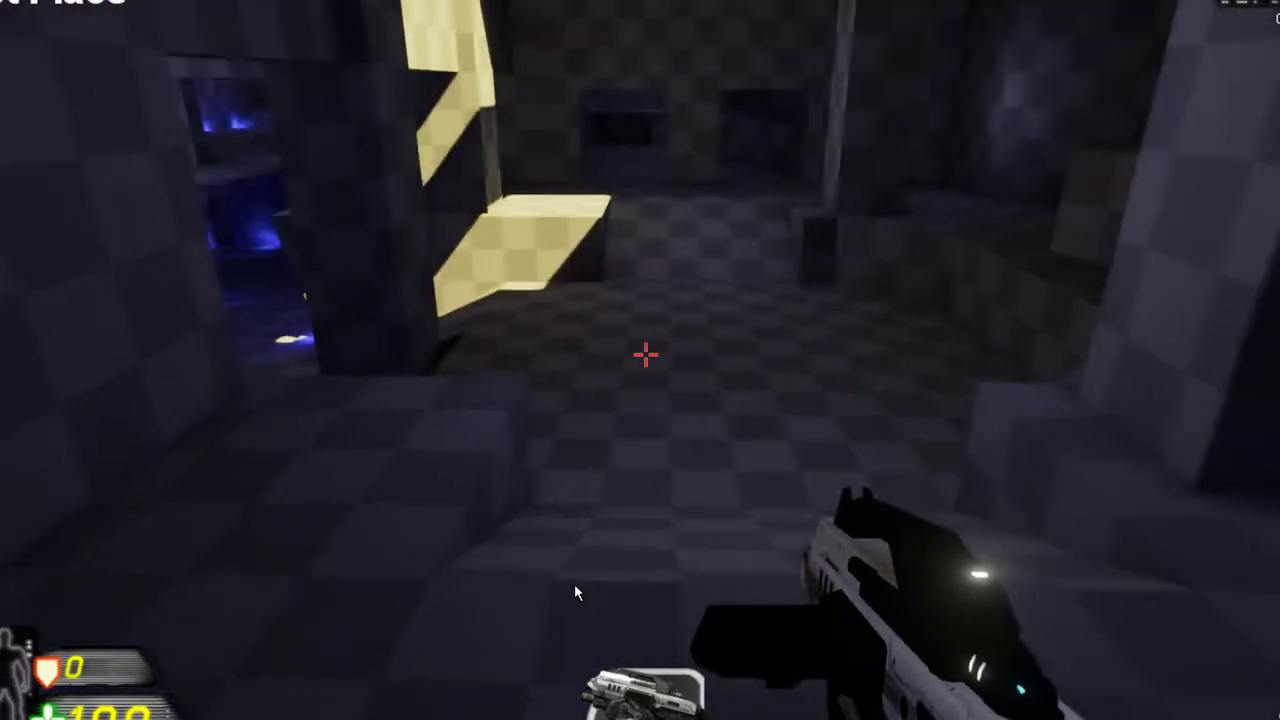
pyautogui.press('w')
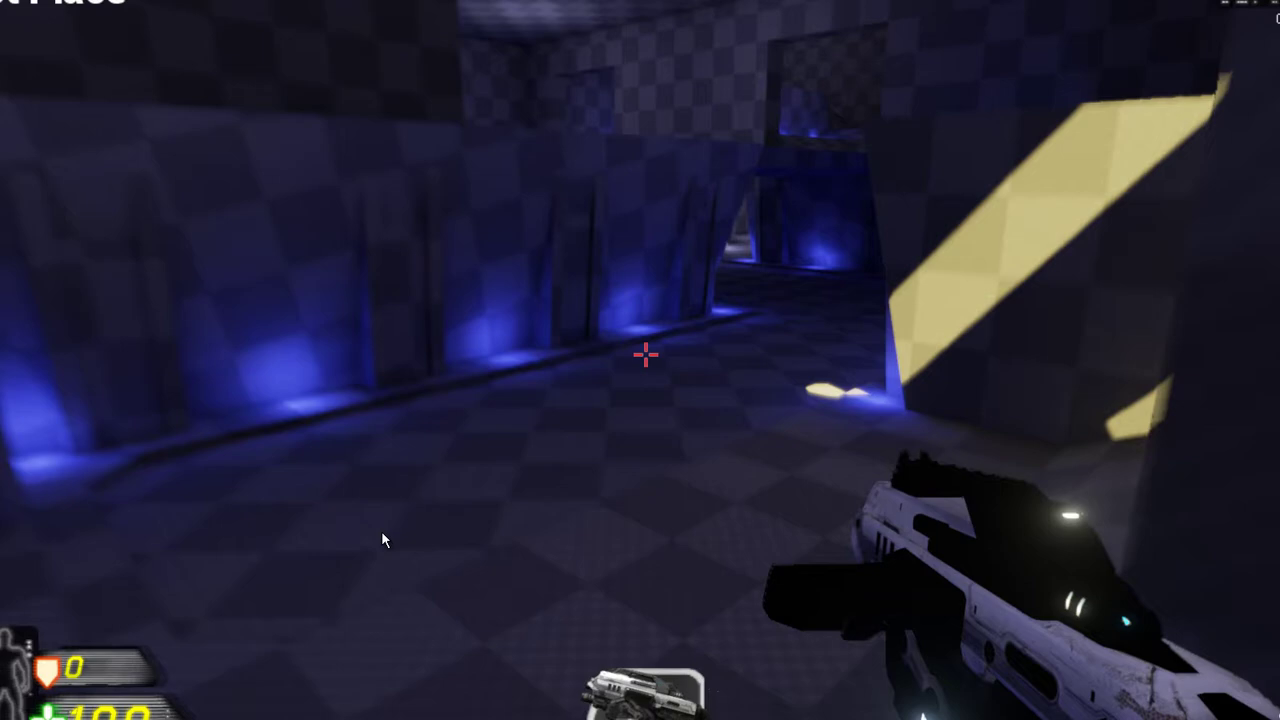
pyautogui.press('w')
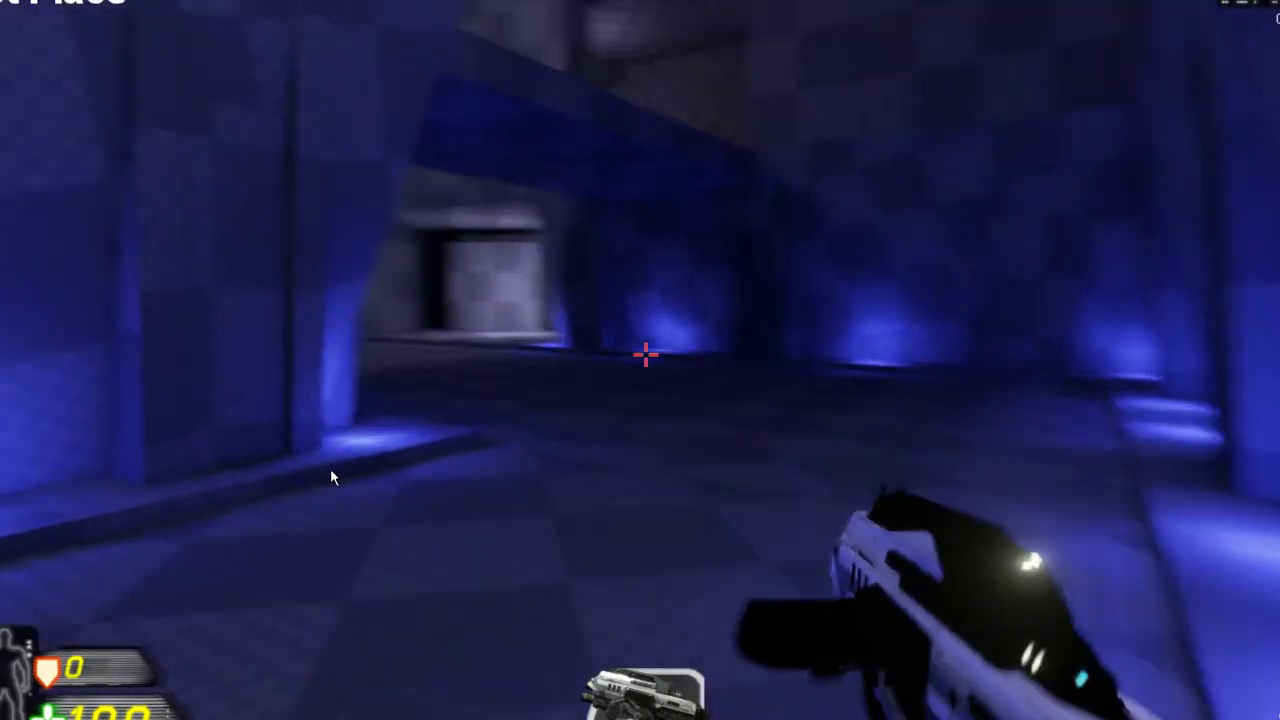
pyautogui.press('w')
pyautogui.press('w')
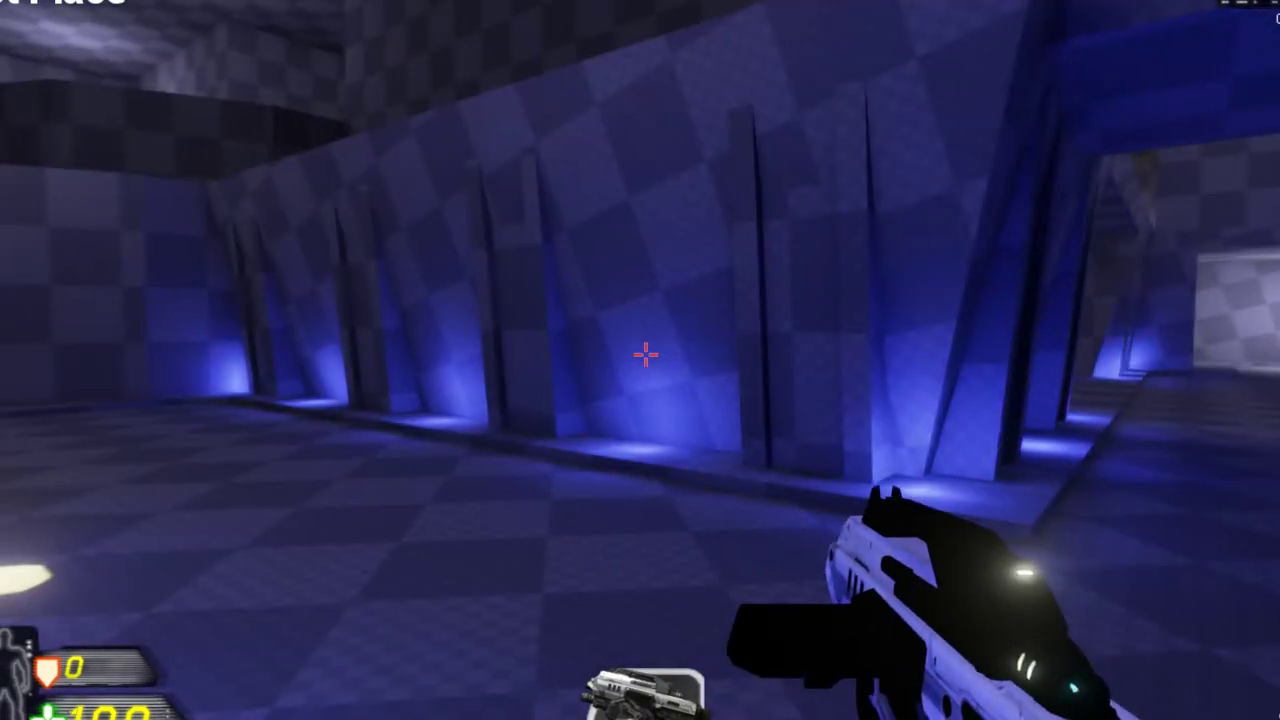
pyautogui.press('w')
pyautogui.press('w')
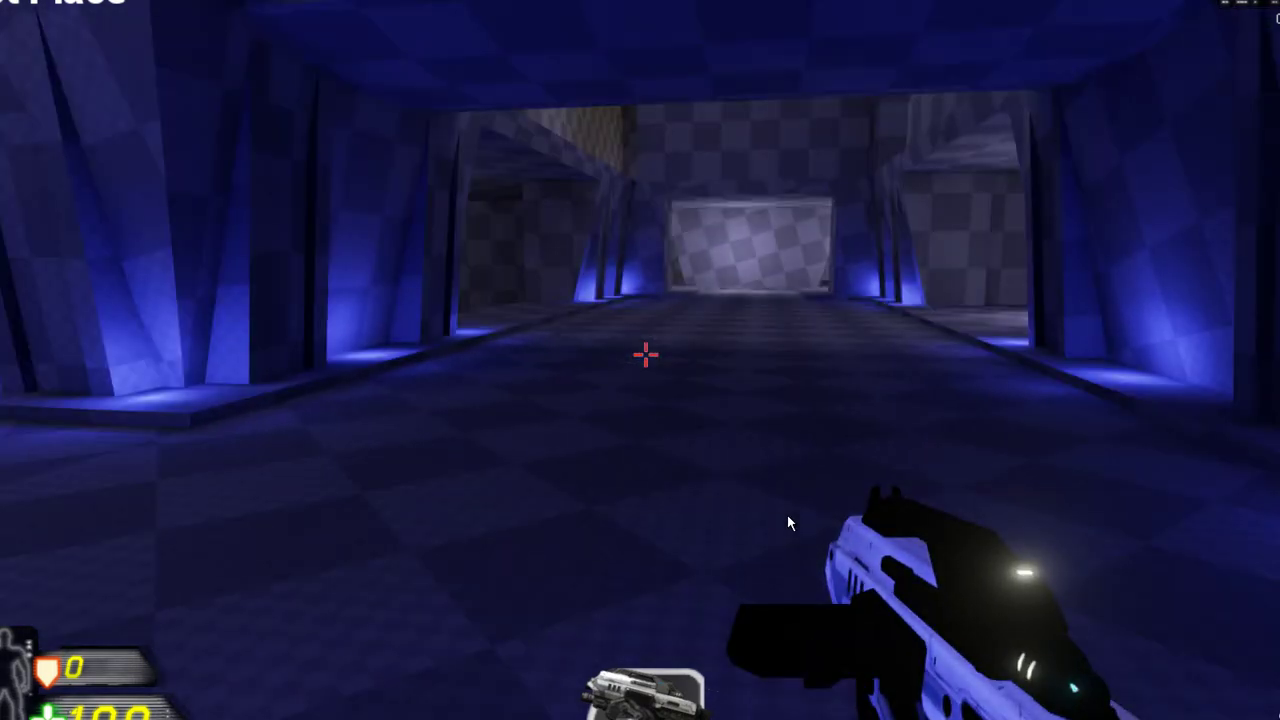
# Walk through the blue room and grey room, then into the checkered room.
pyautogui.press('w')
pyautogui.press('w')
pyautogui.press('w')
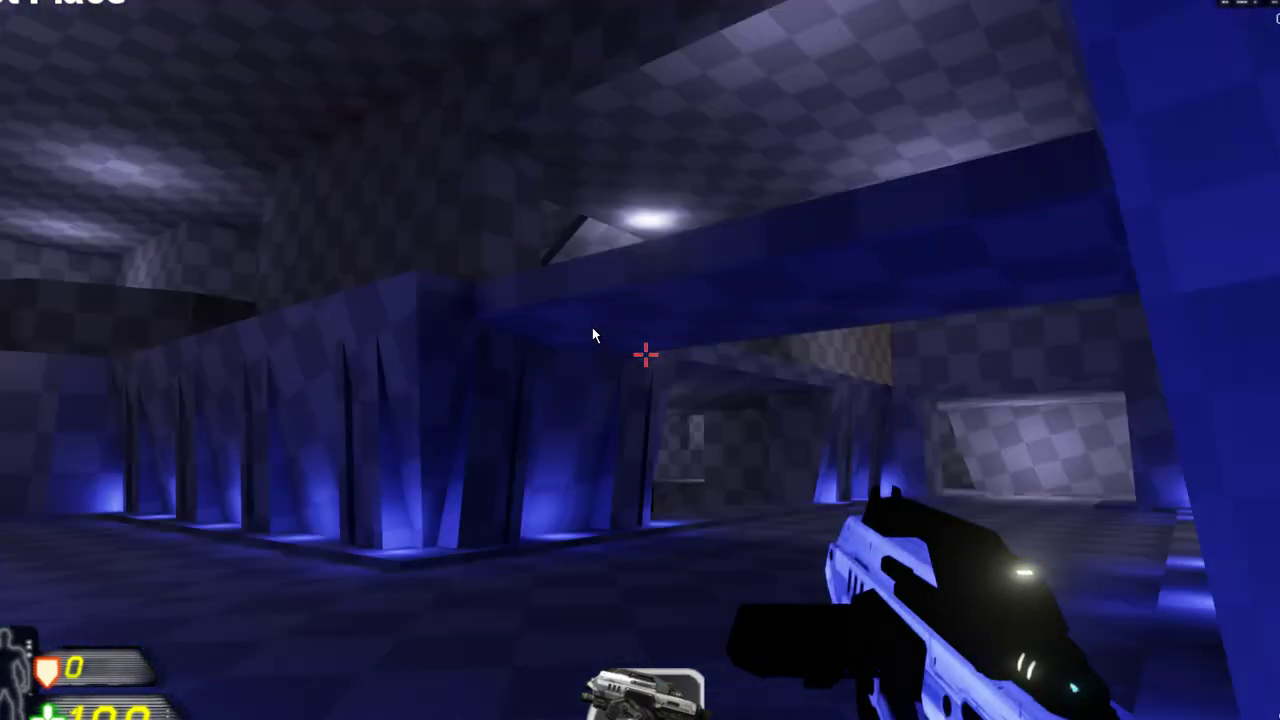
pyautogui.press('w')
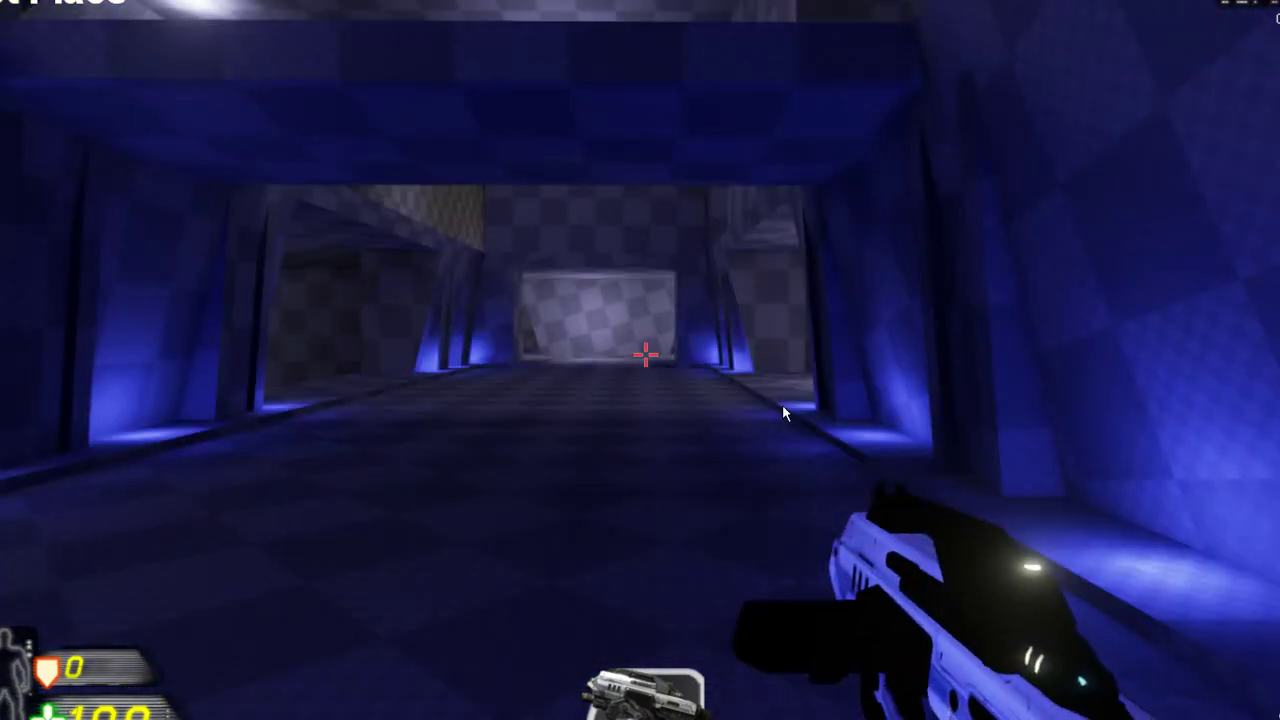
pyautogui.press('w')
pyautogui.press('w')
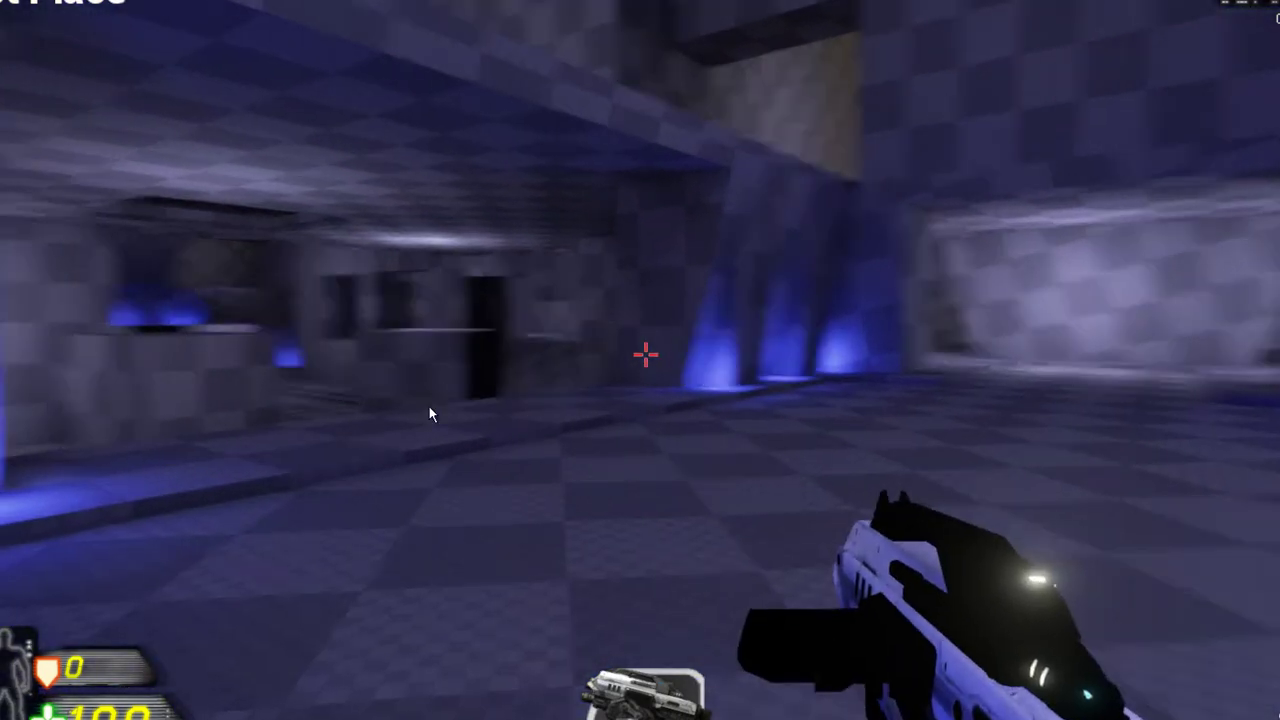
pyautogui.press('w')
pyautogui.press('w')
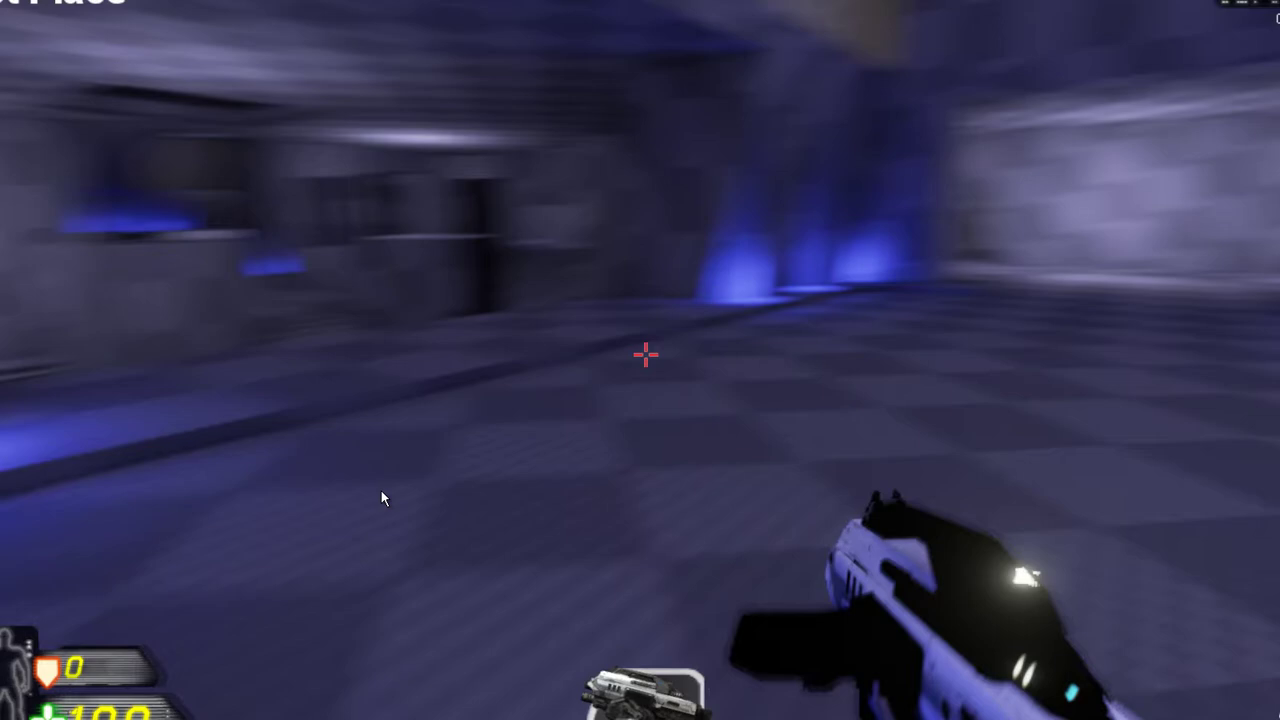
pyautogui.press('w')
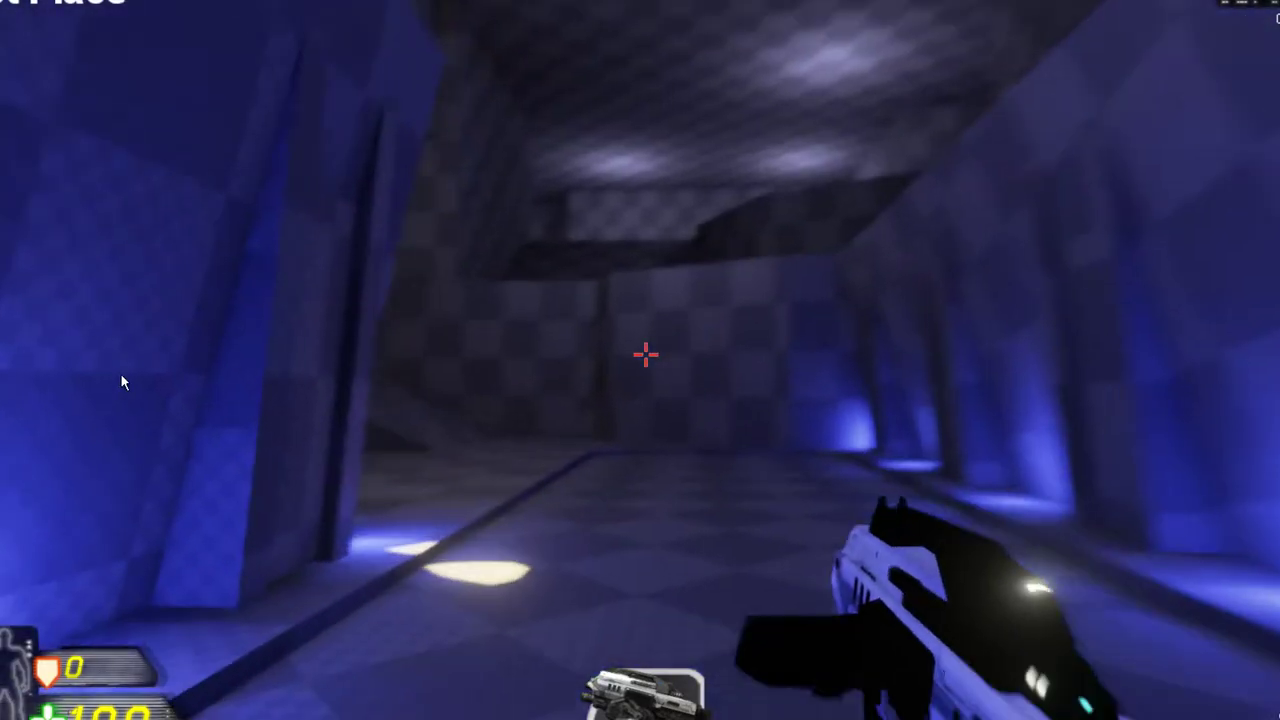
pyautogui.press('w')
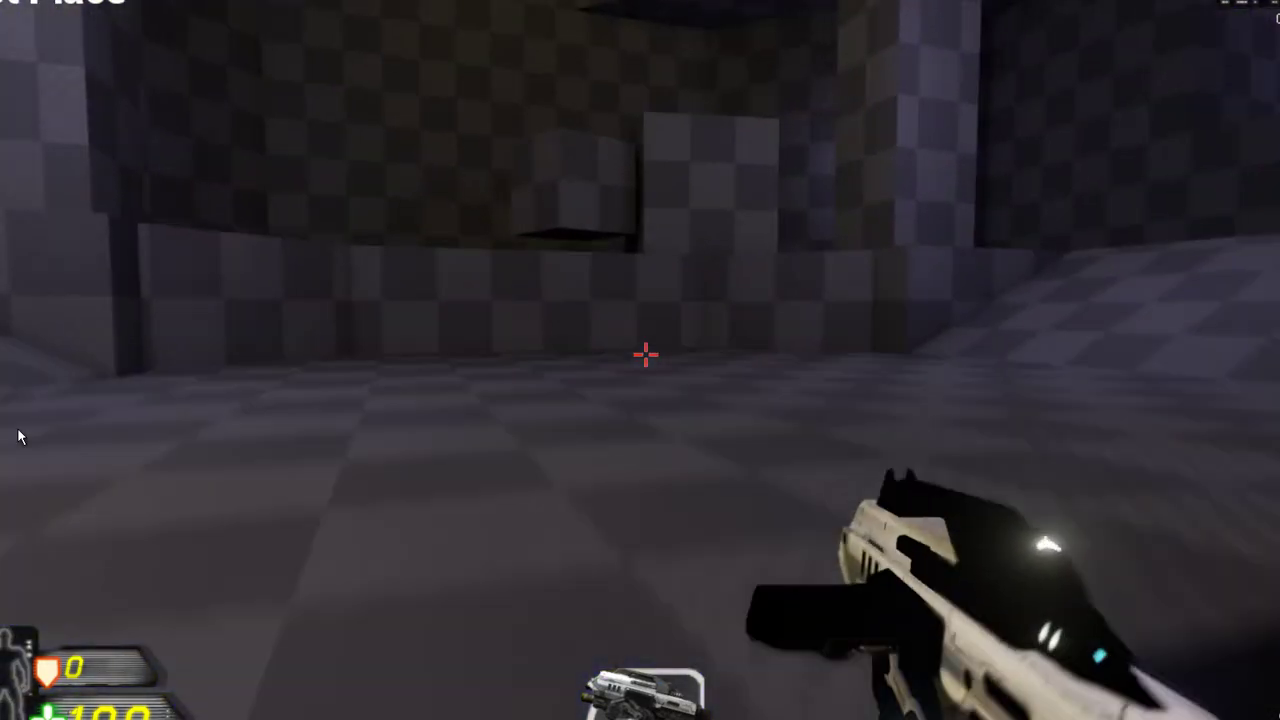
pyautogui.press('w')
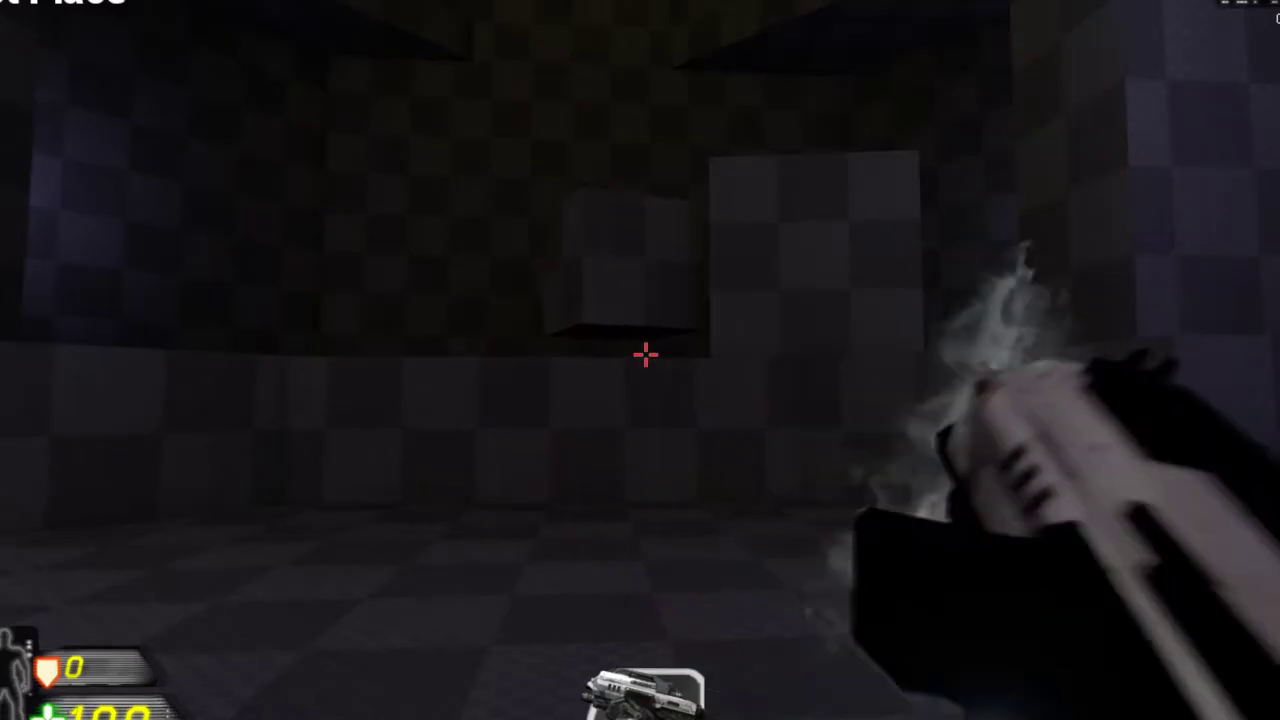
pyautogui.press('w')
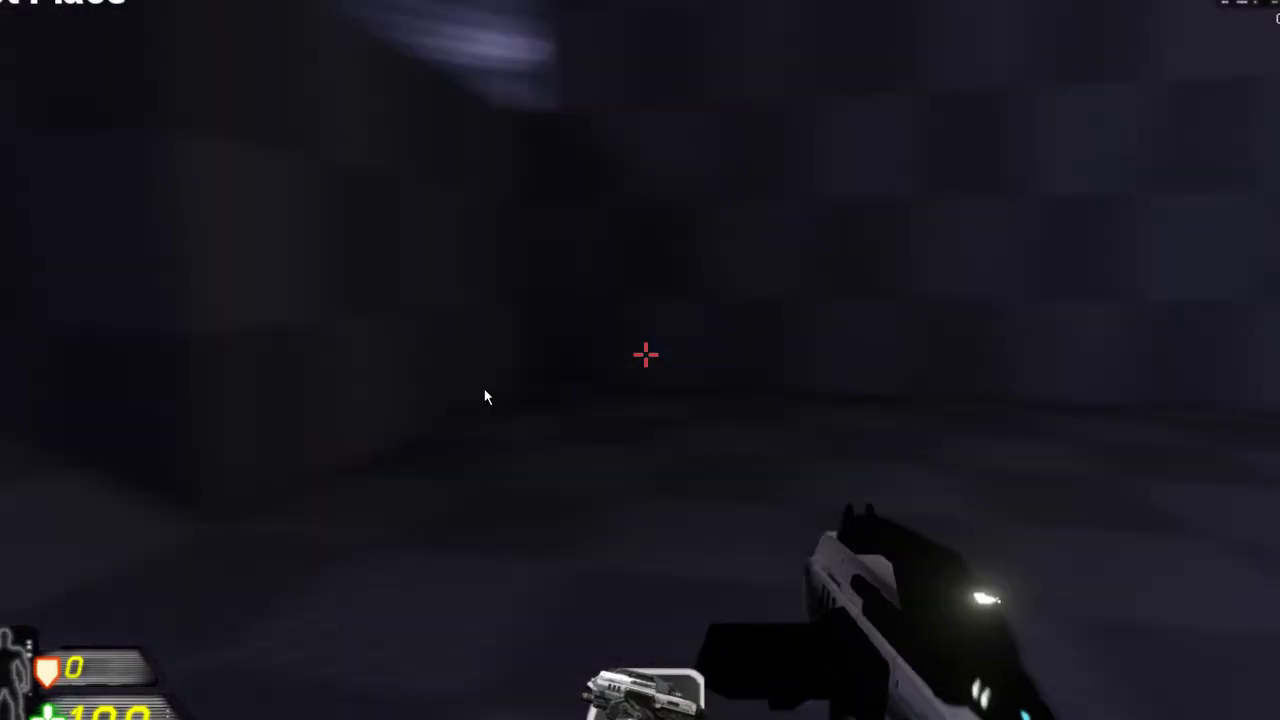
pyautogui.press('w')
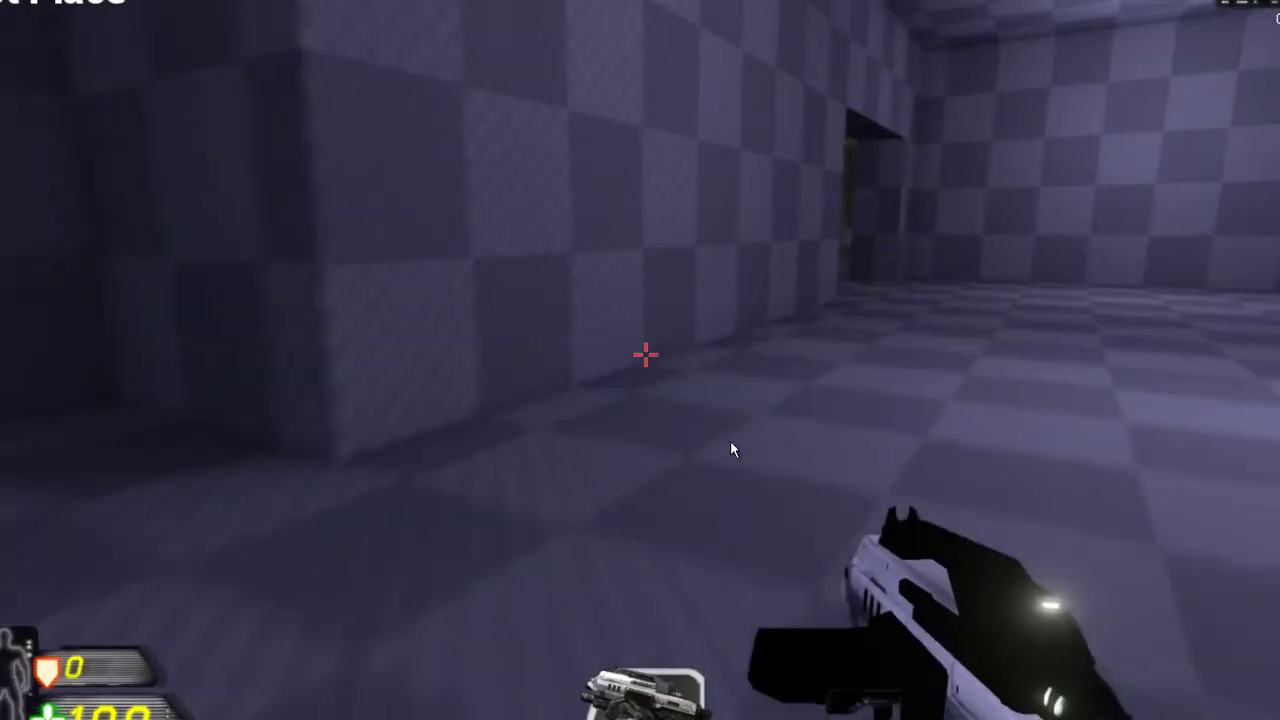
pyautogui.press('w')
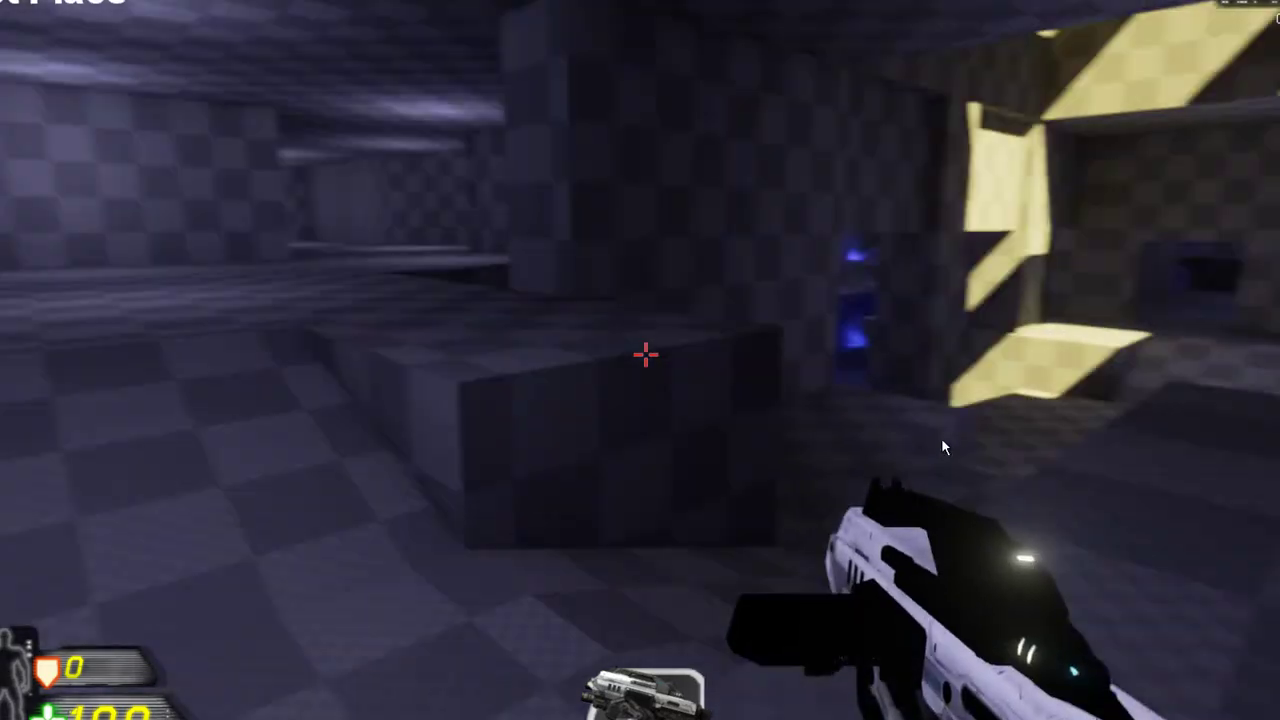
pyautogui.press('w')
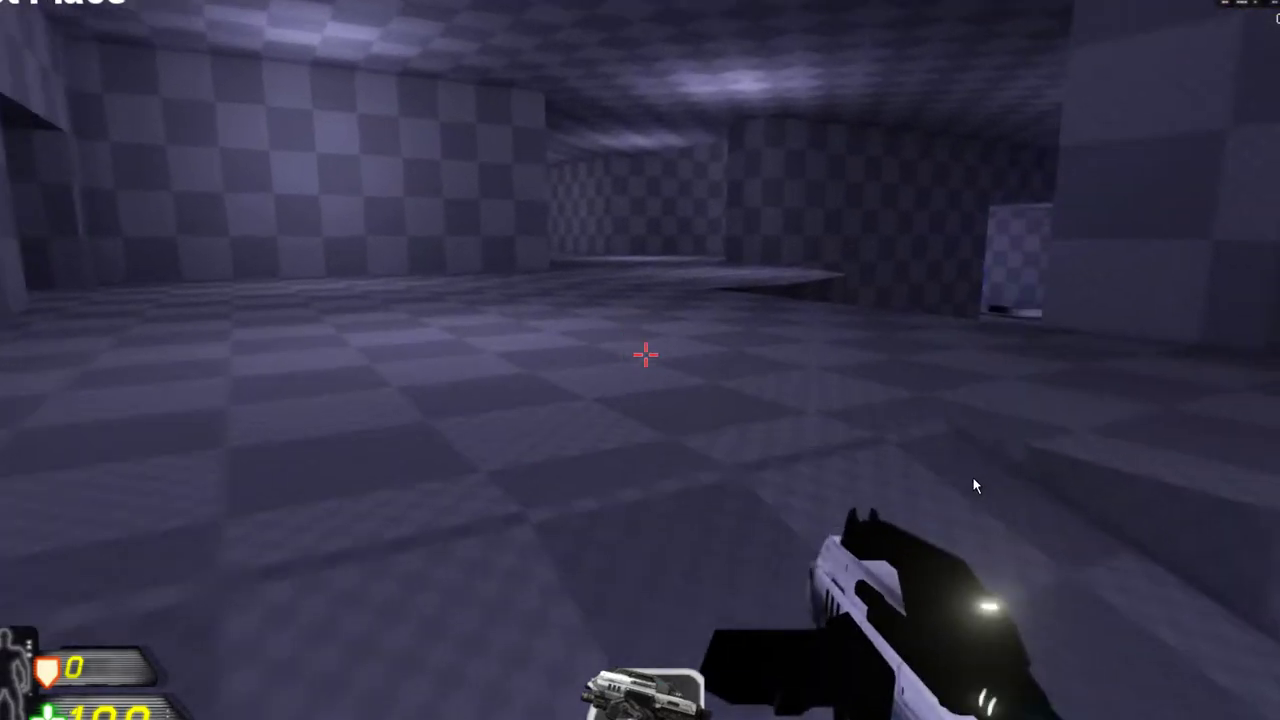
pyautogui.press('w')
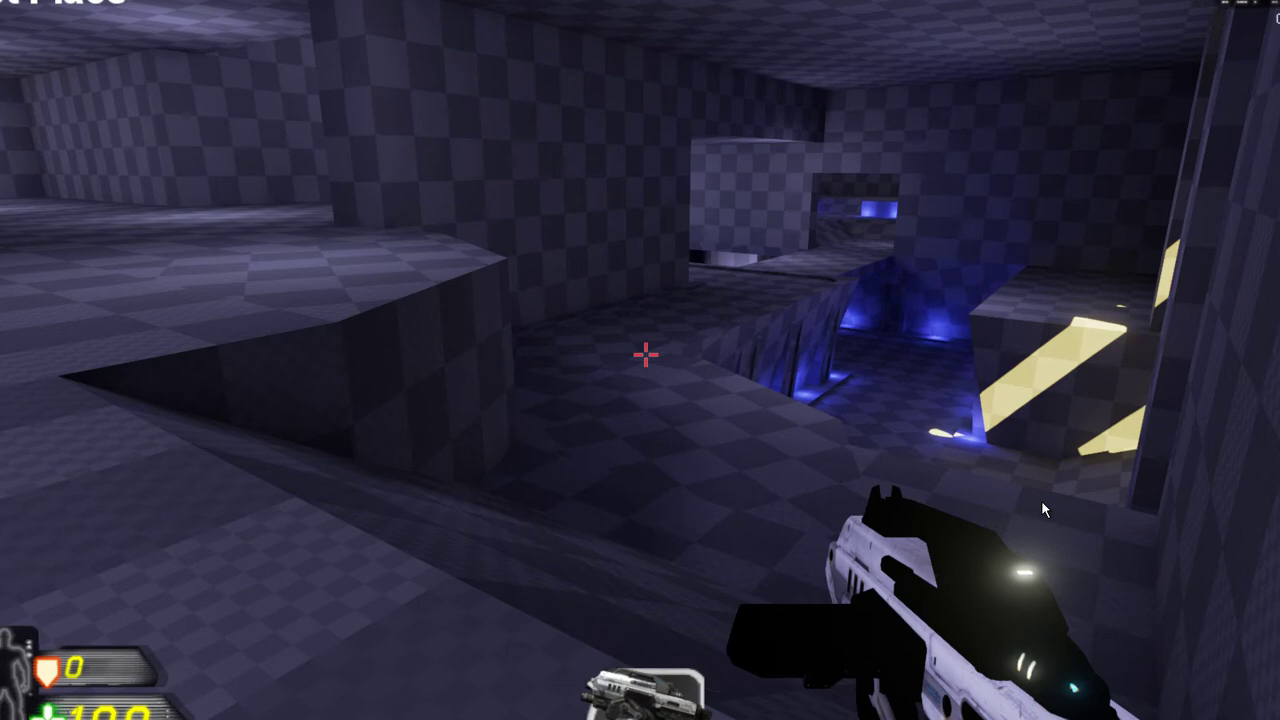
# Pass the blue pit and yellow-striped room, then drop into the pit by the ramp.
pyautogui.press('s')
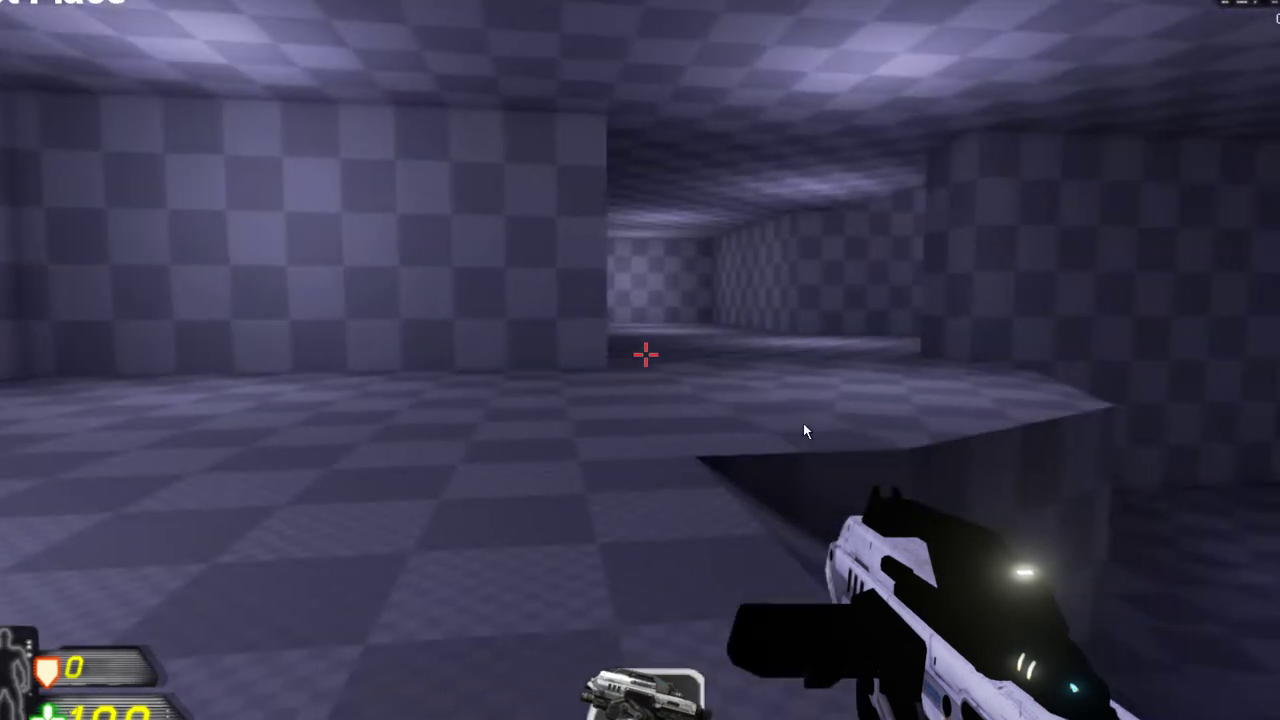
pyautogui.press('w')
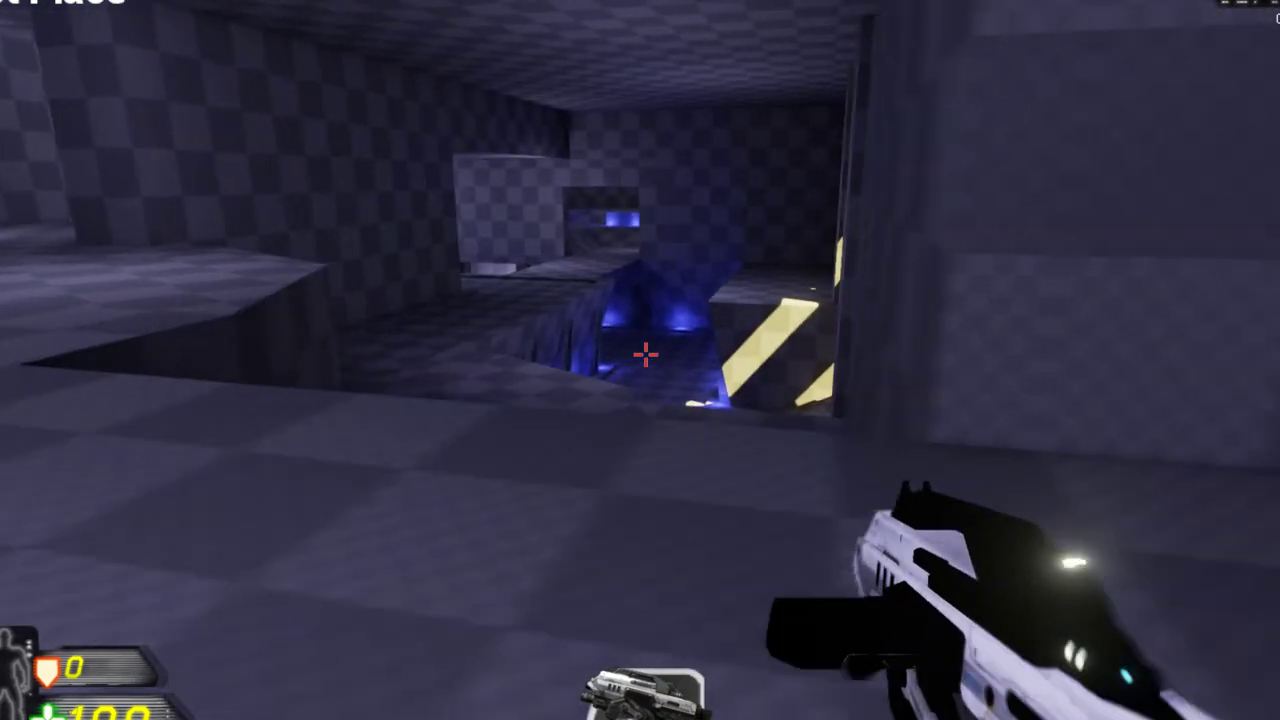
pyautogui.press('w')
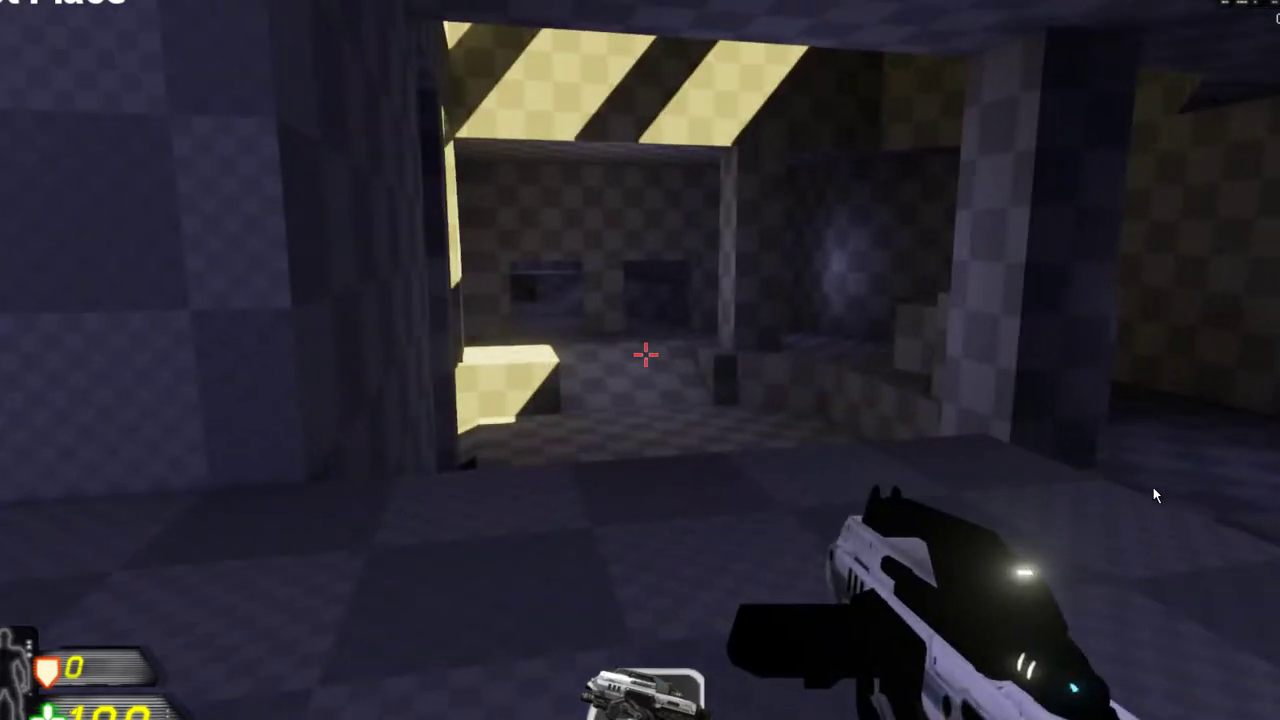
pyautogui.press('w')
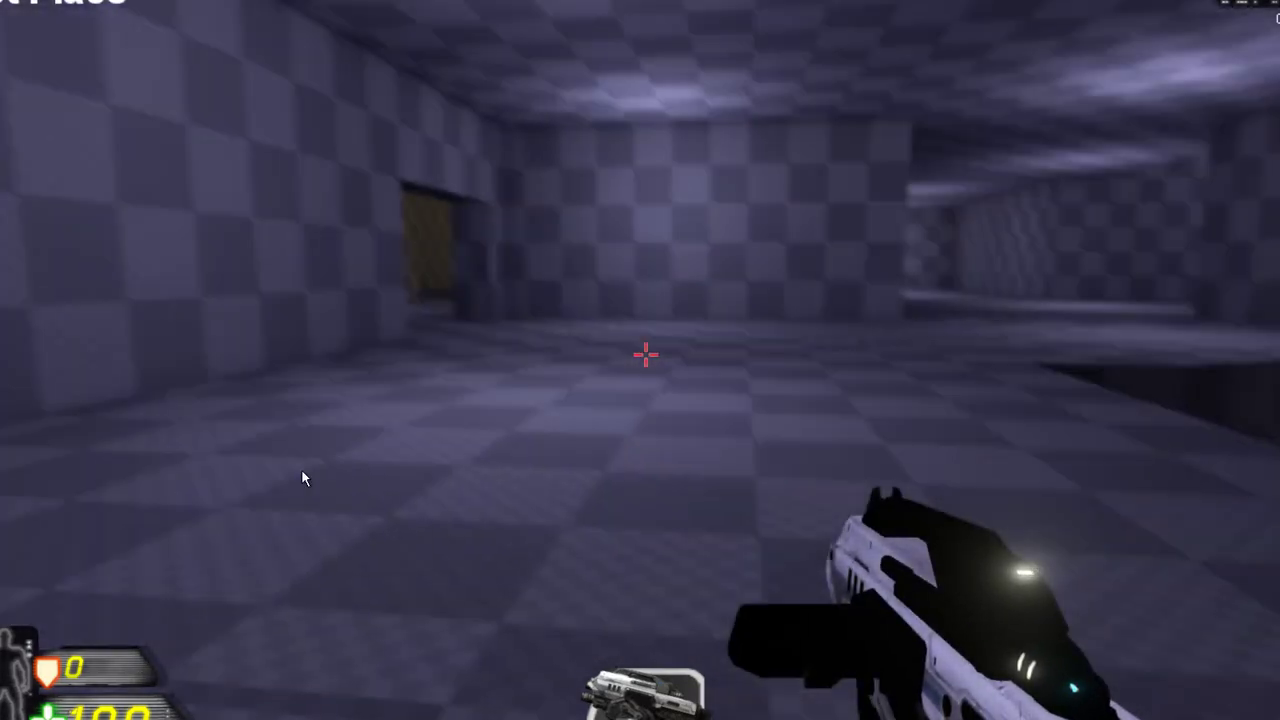
pyautogui.press('w')
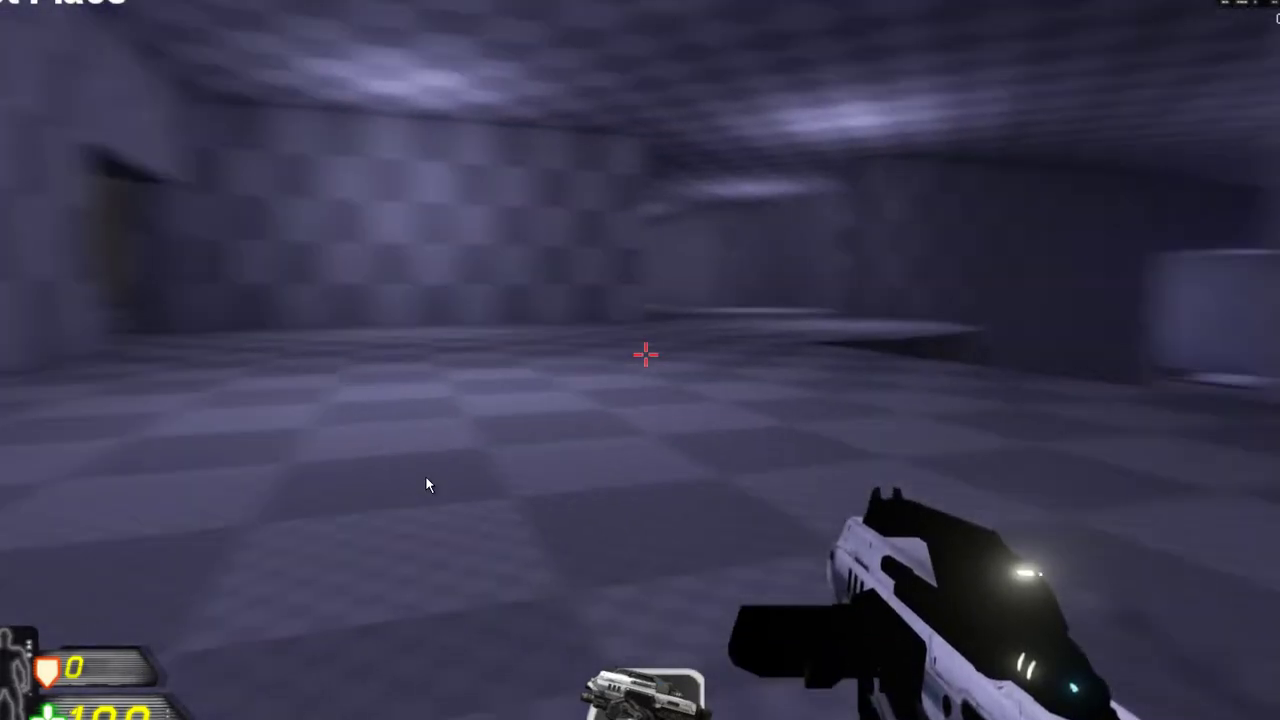
pyautogui.press('Right')
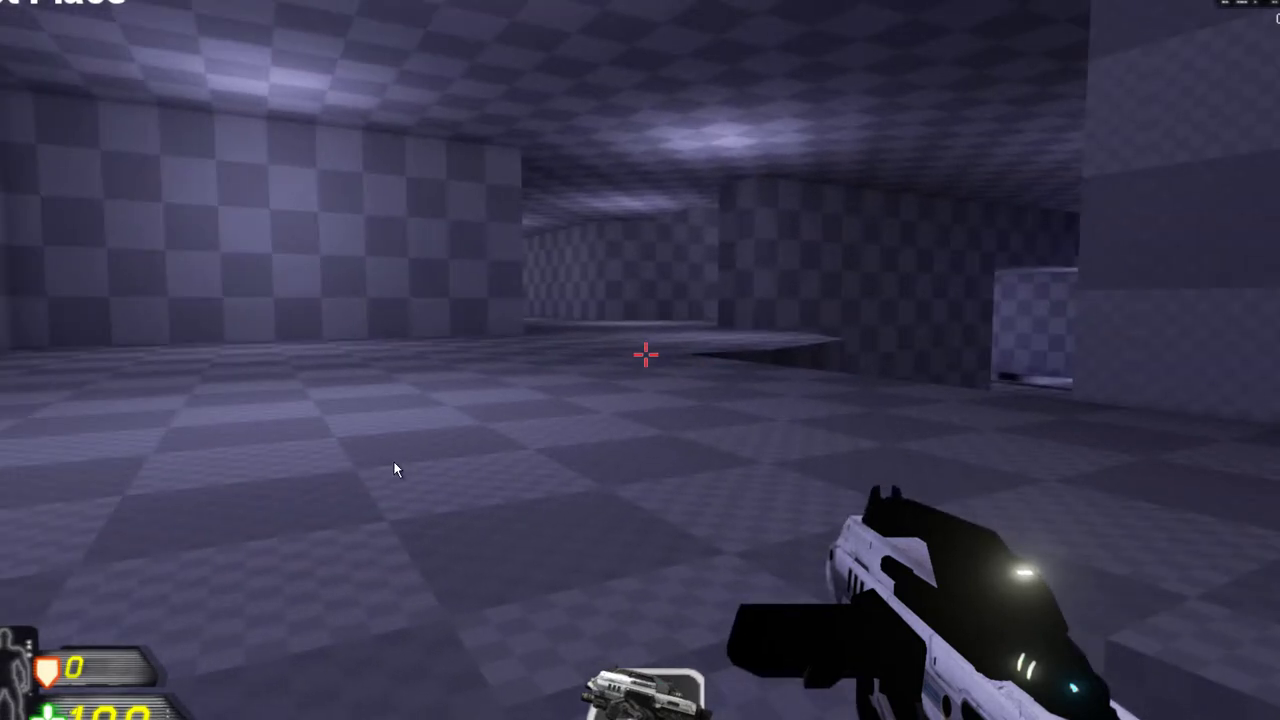
pyautogui.press('w')
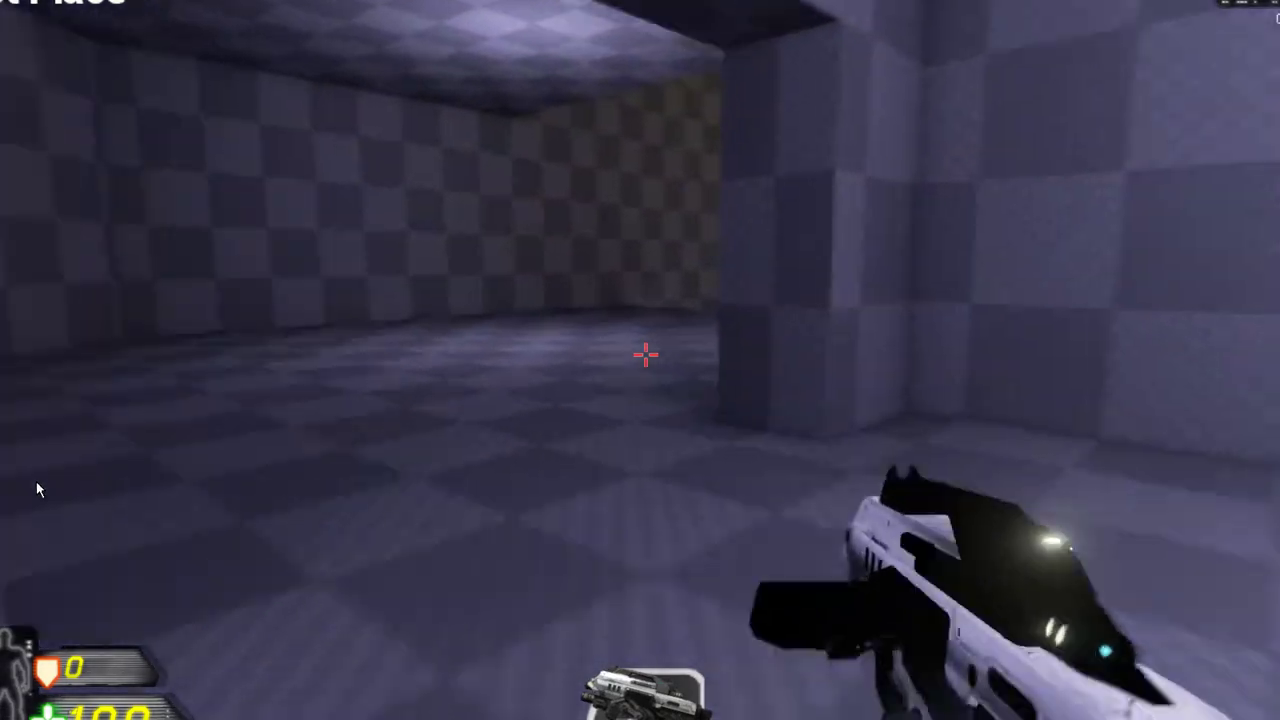
pyautogui.press('w')
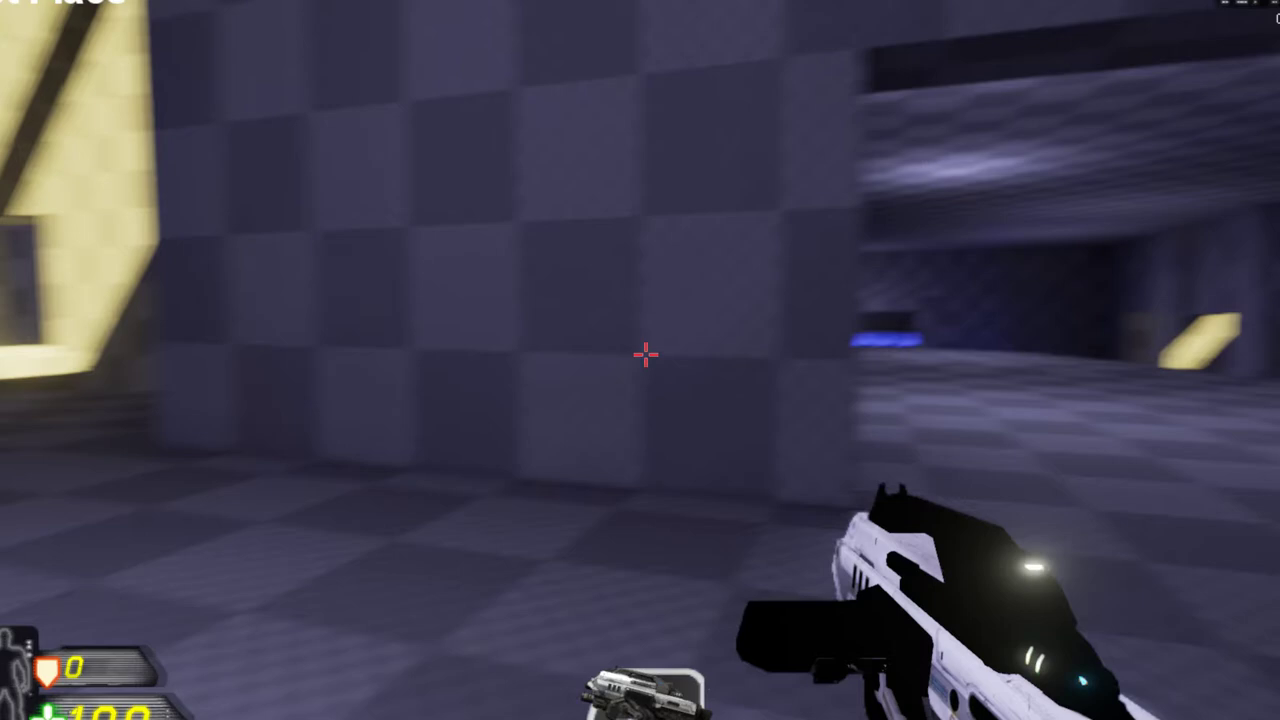
pyautogui.press('w')
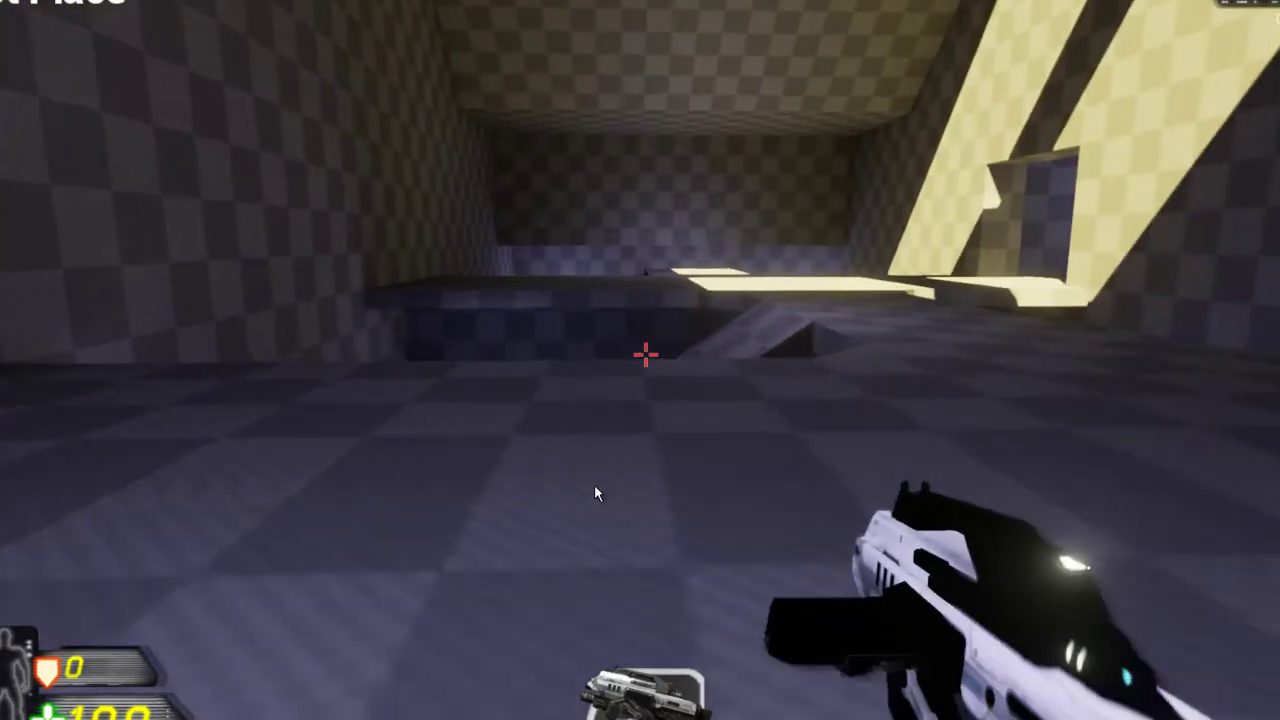
pyautogui.press('w')
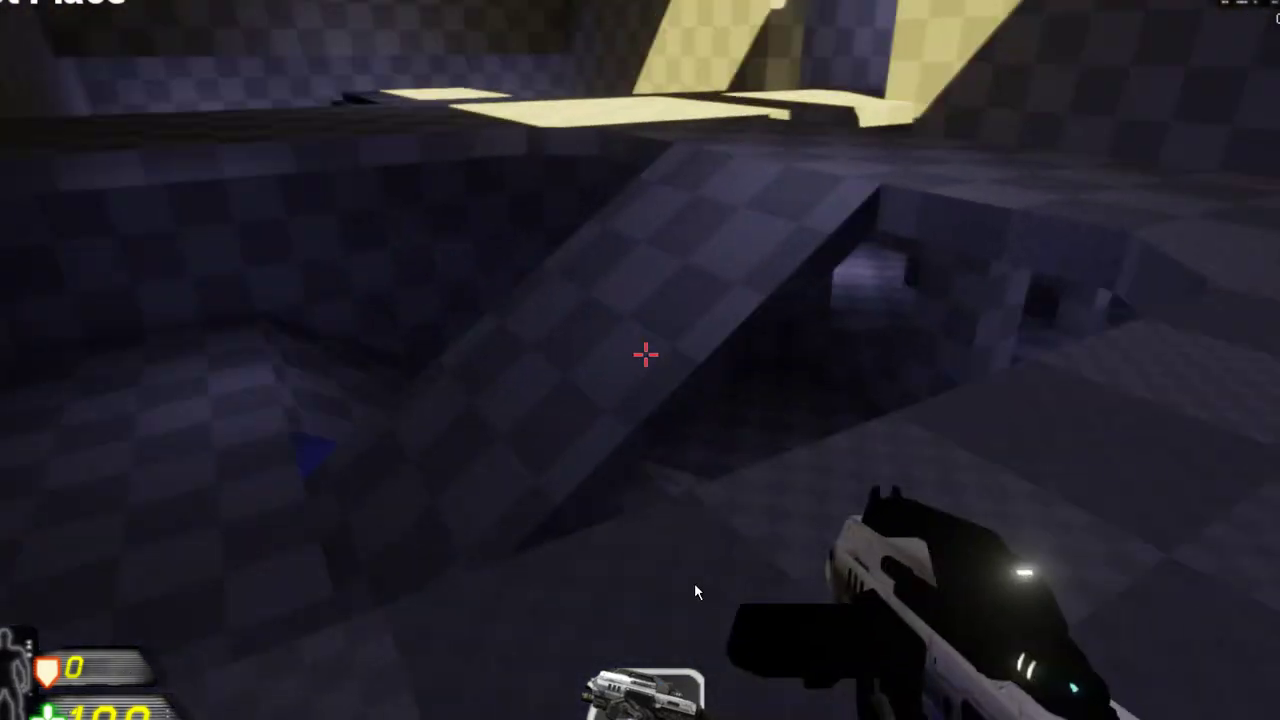
pyautogui.press('w')
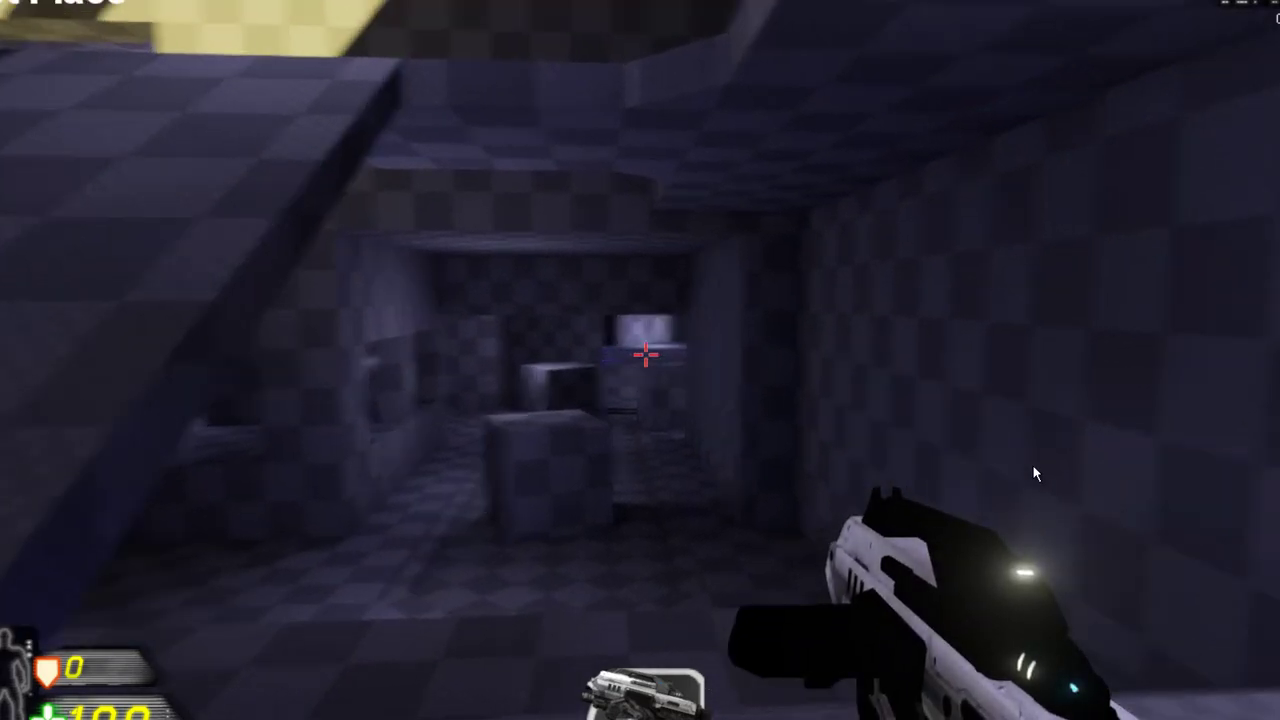
# Walk the crate corridor past yellow platforms, up the dark stairs, toward the white block.
pyautogui.press('w')
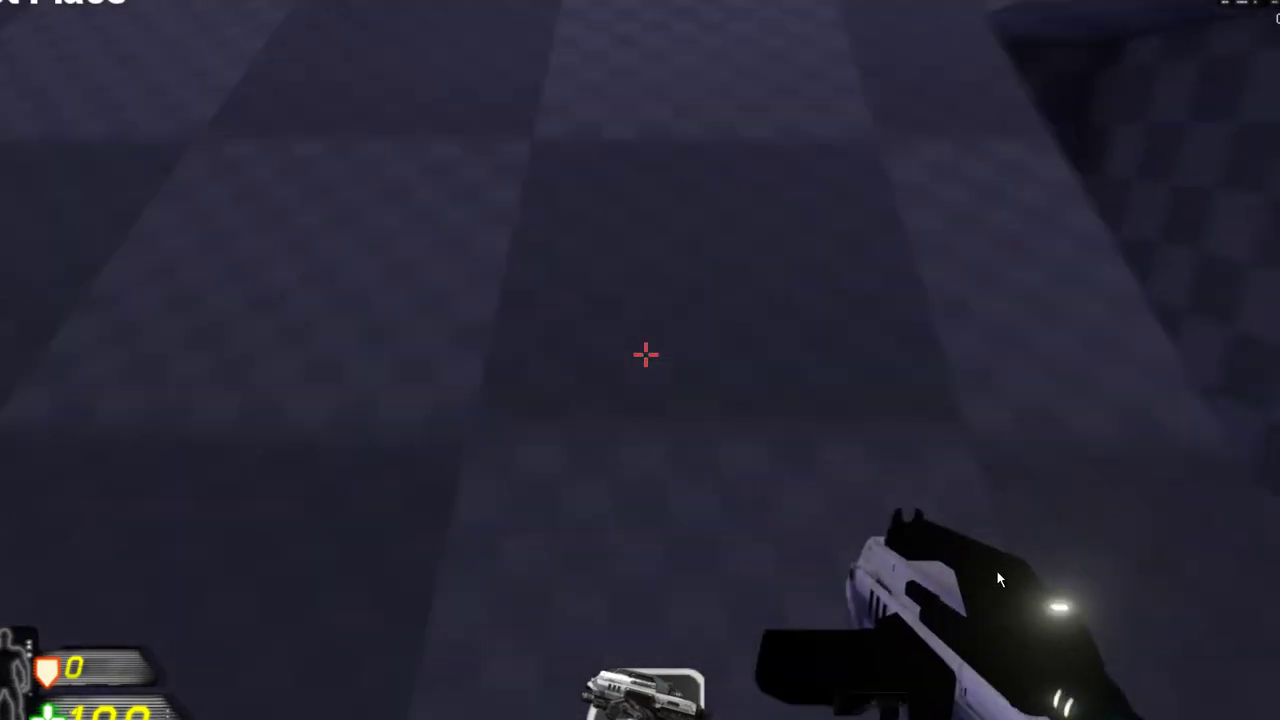
pyautogui.press('w')
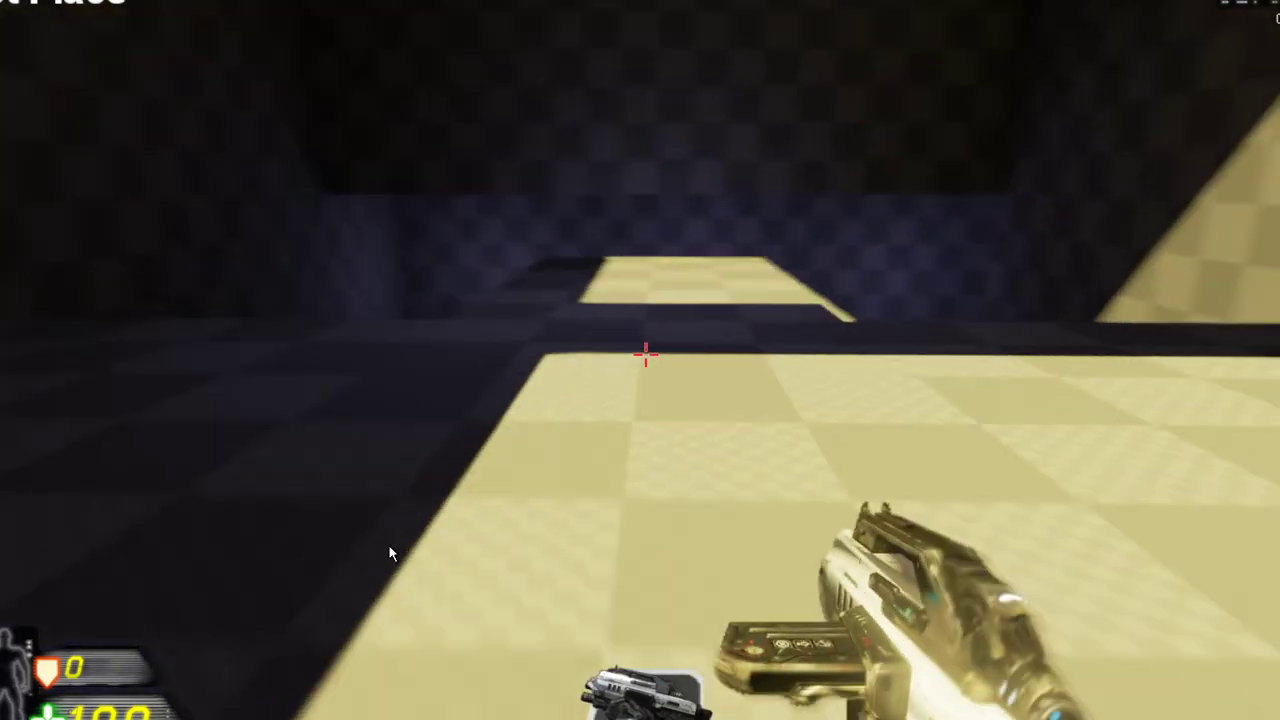
pyautogui.press('w')
pyautogui.press('w')
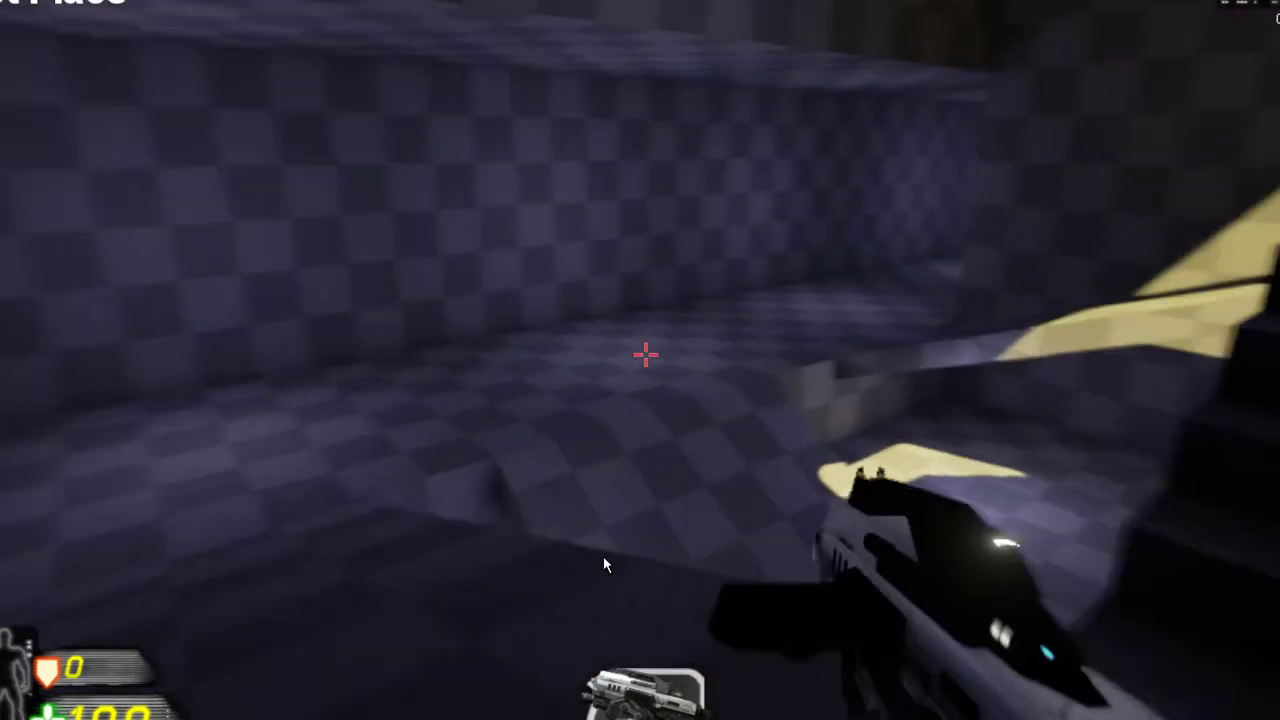
pyautogui.press('w')
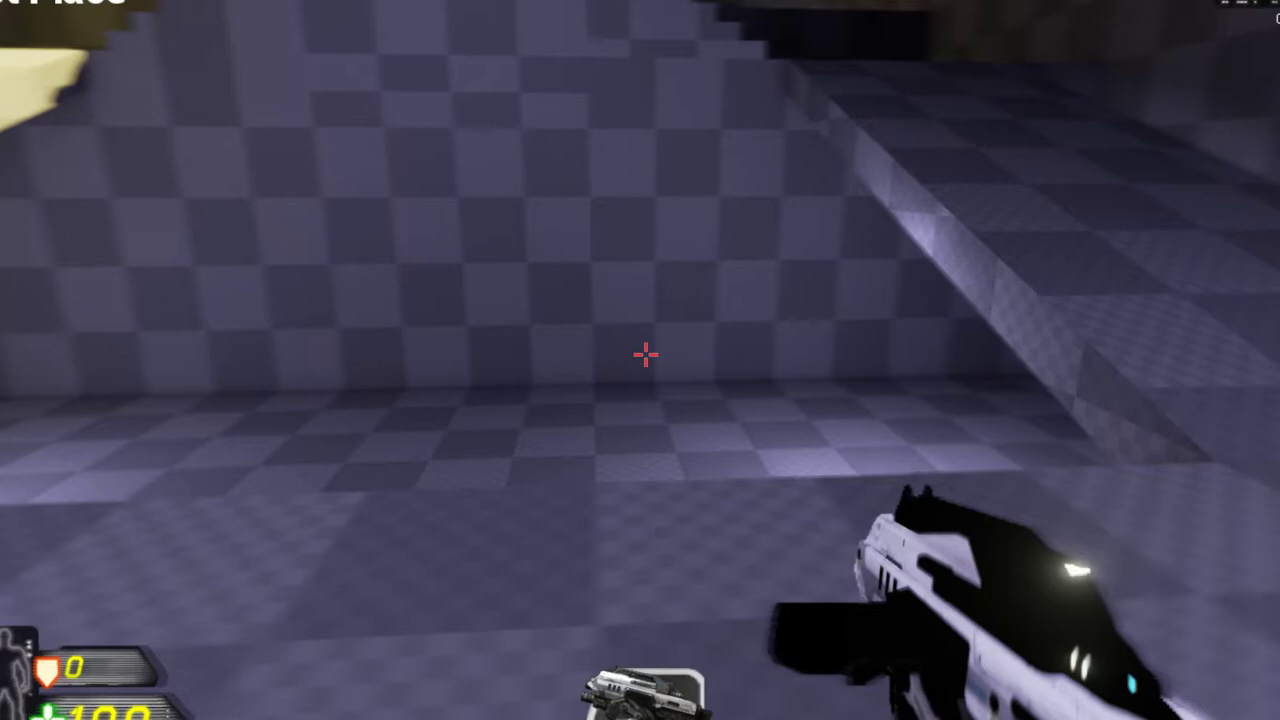
pyautogui.press('w')
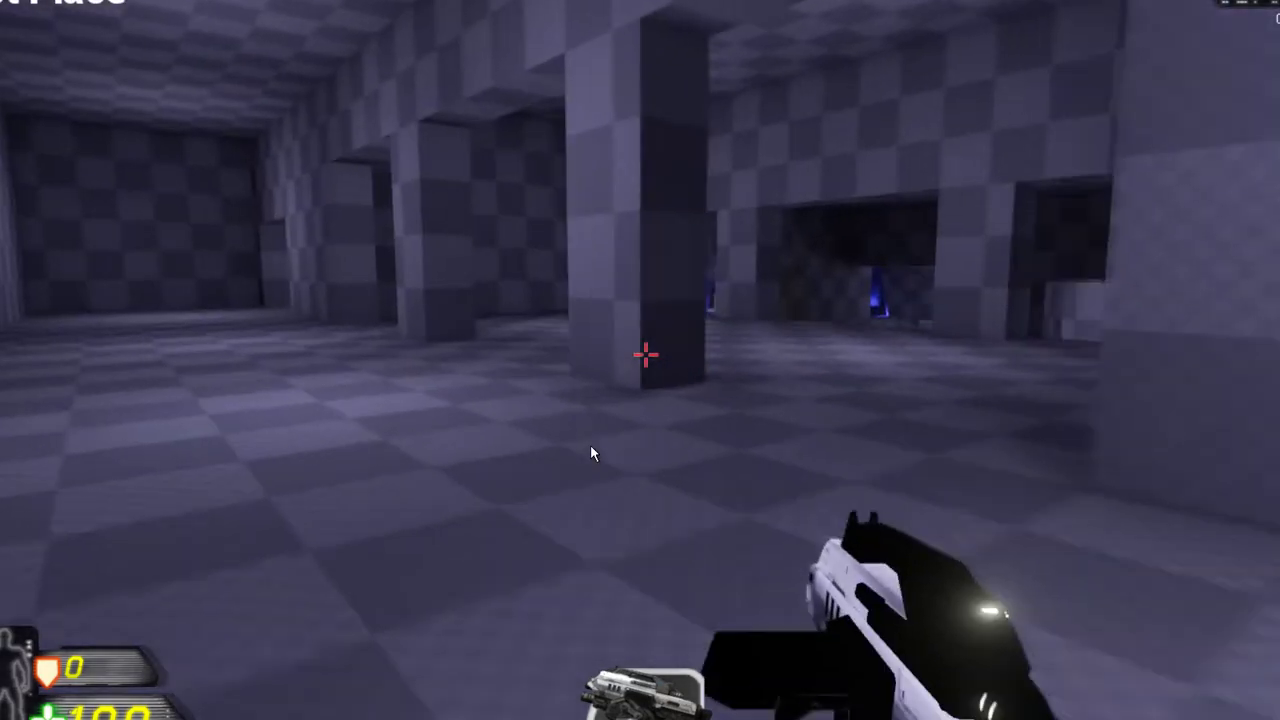
pyautogui.press('w')
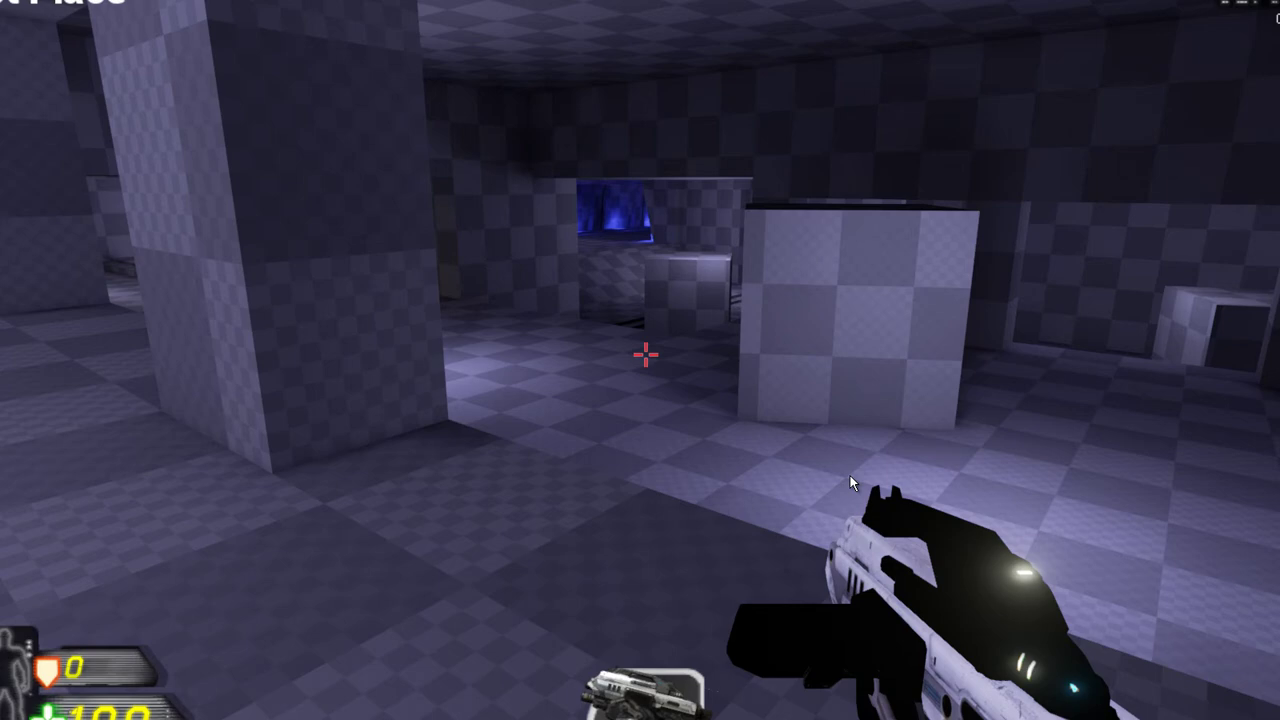
pyautogui.press('w')
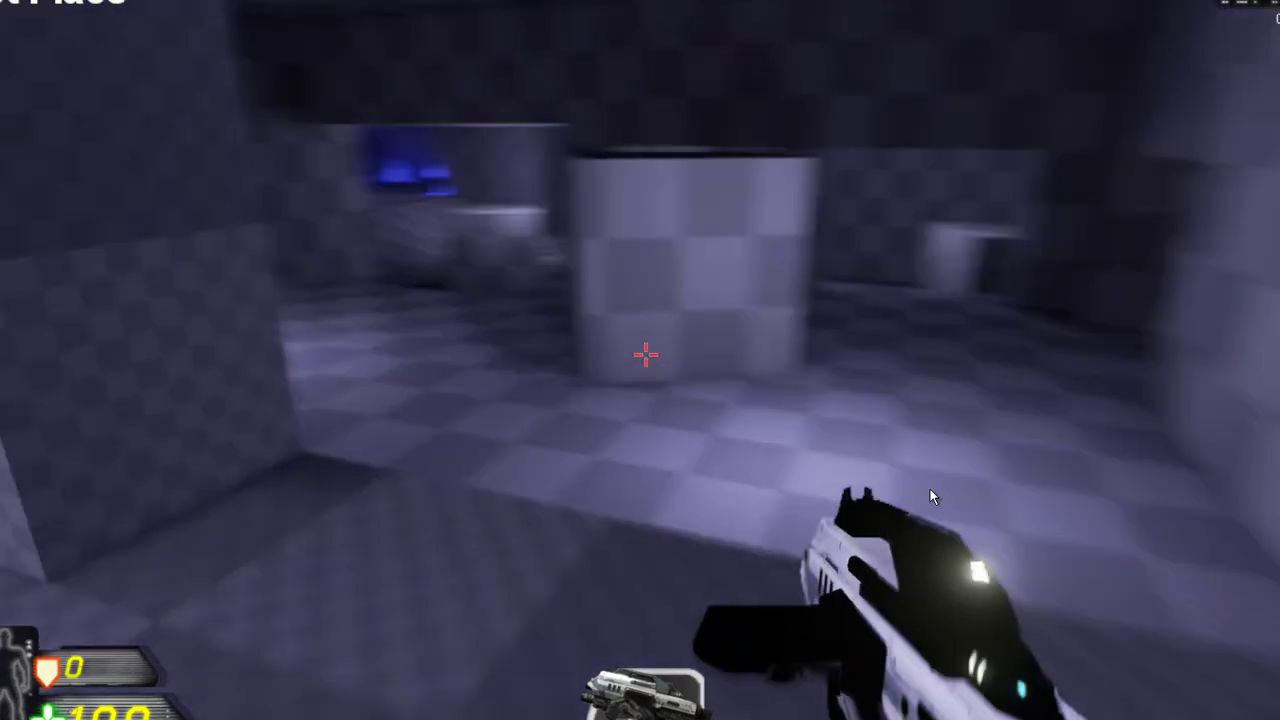
pyautogui.press('w')
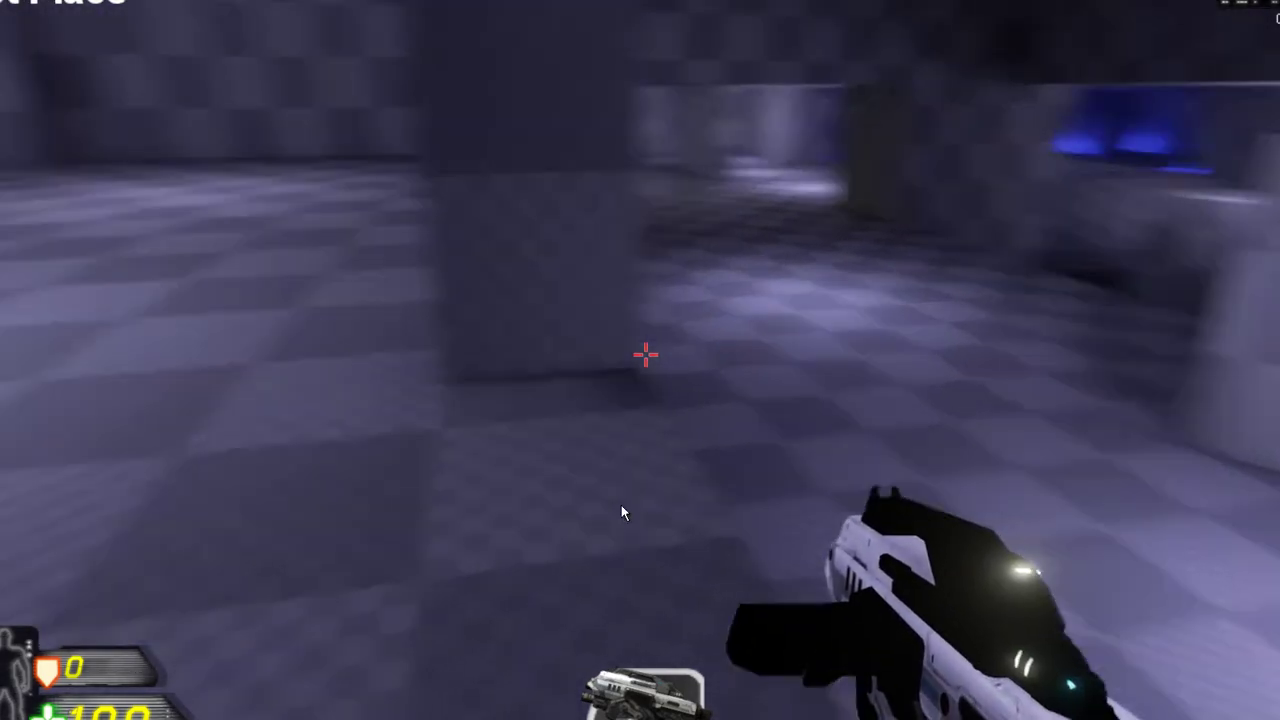
pyautogui.press('w')
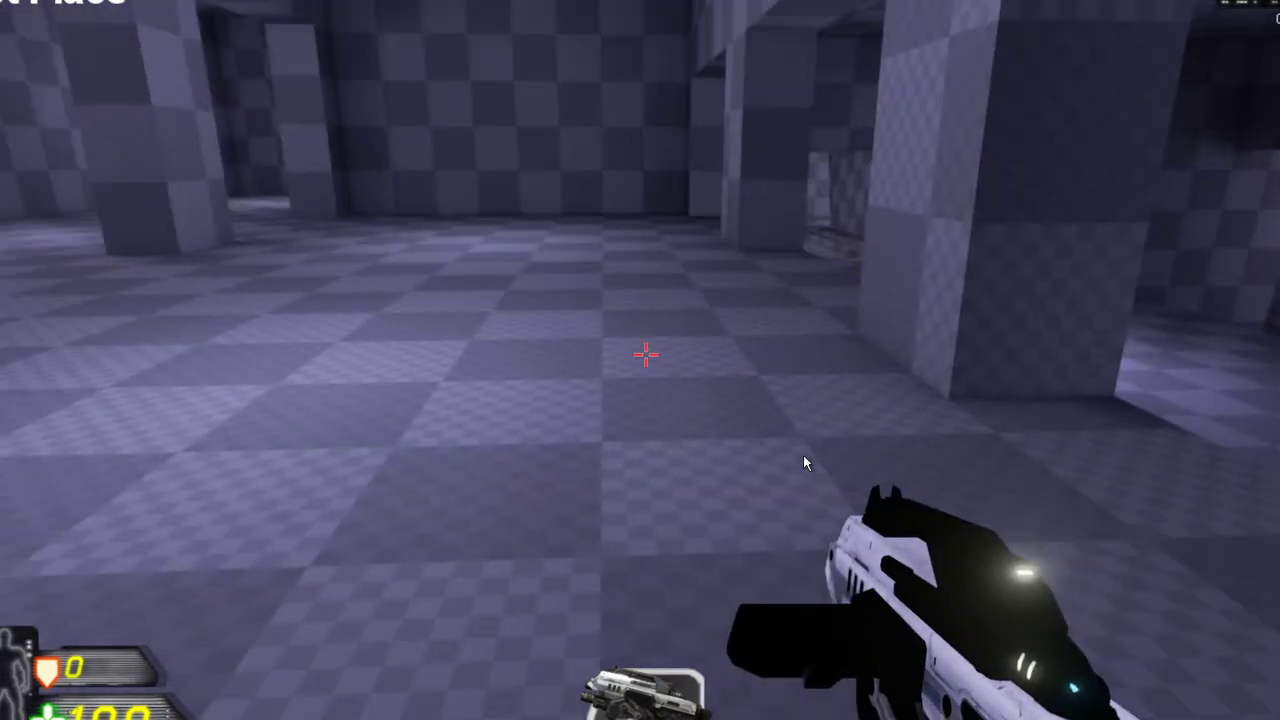
pyautogui.press('w')
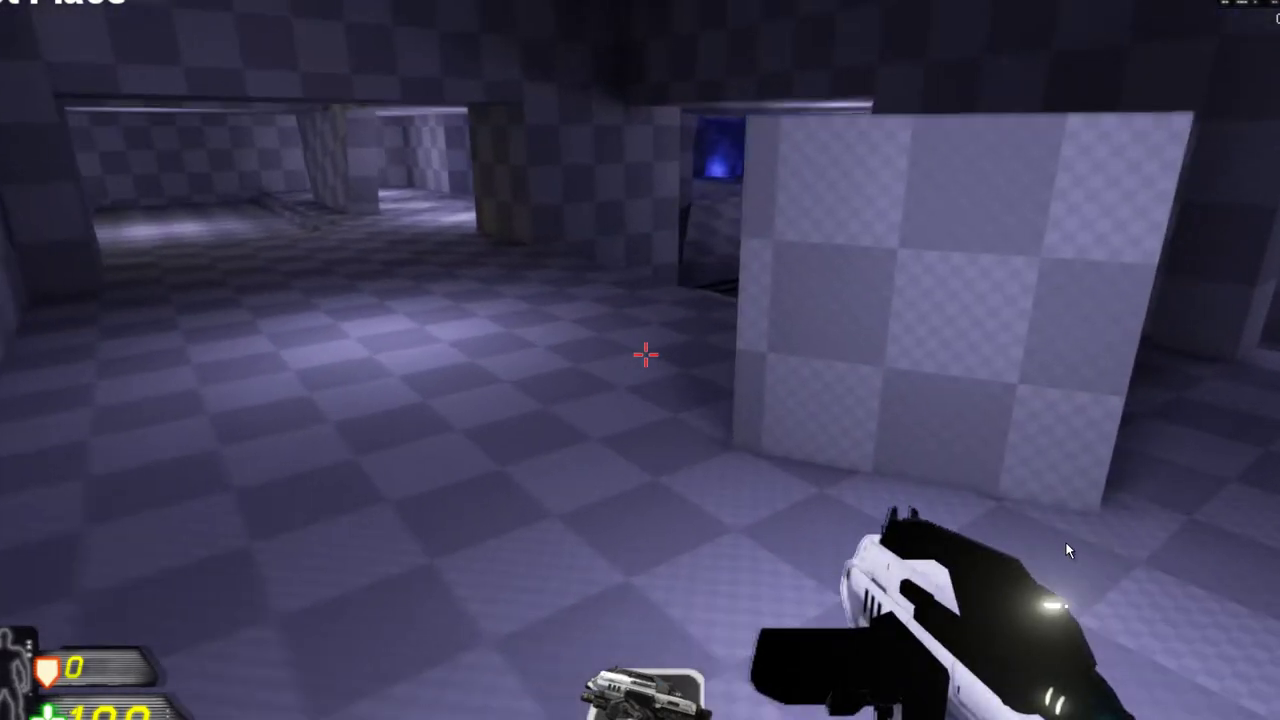
pyautogui.press('w')
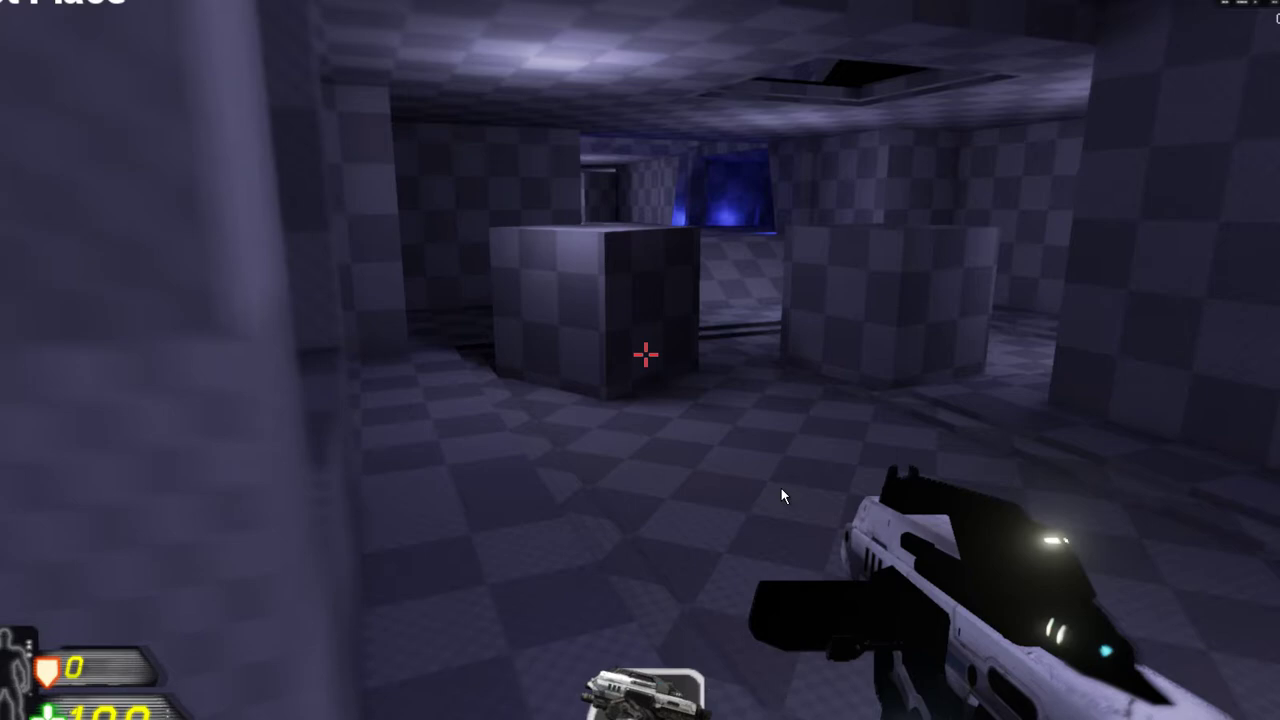
# Follow the blue-lit corridor through the dark room and checkered corridor to the ramp room.
pyautogui.press('w')
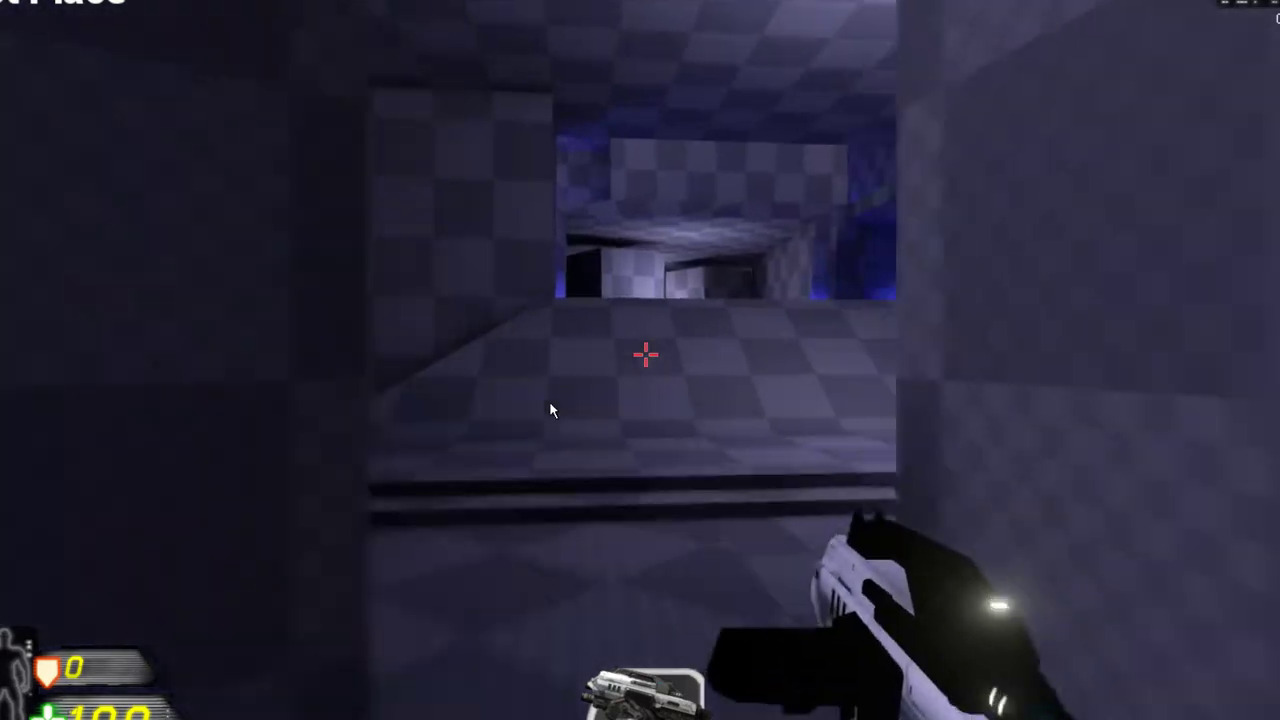
pyautogui.press('w')
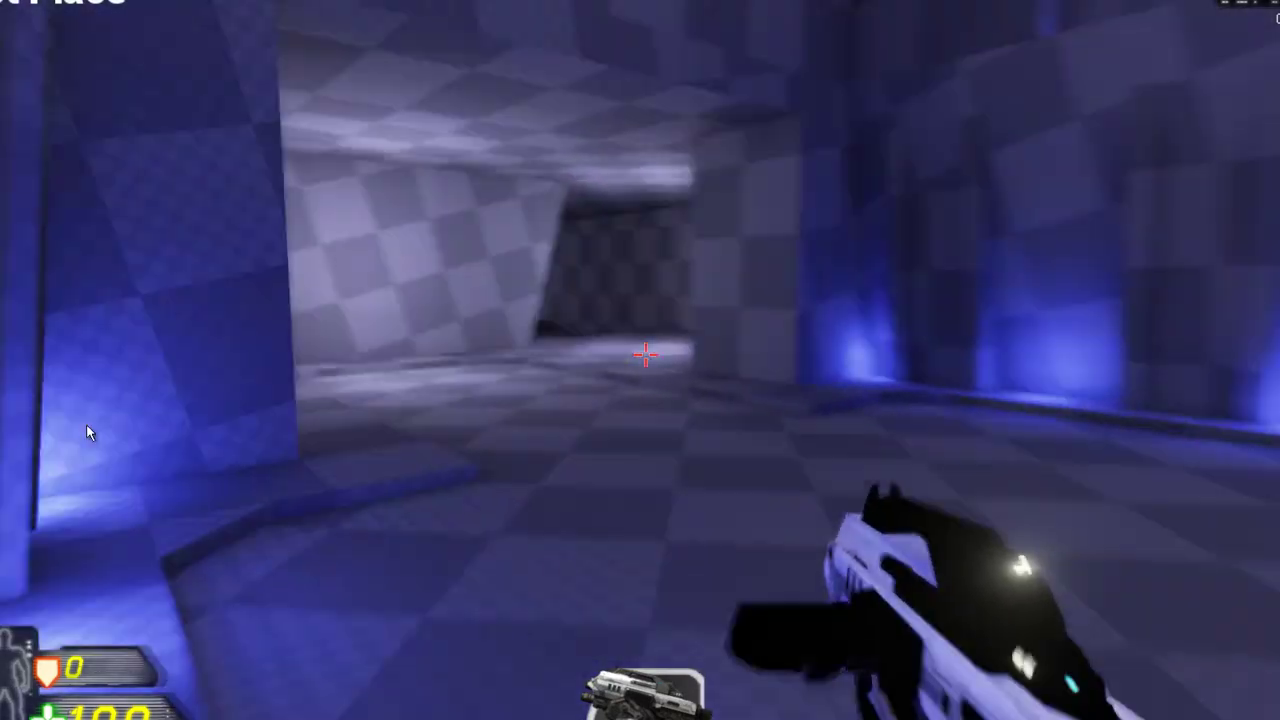
pyautogui.press('w')
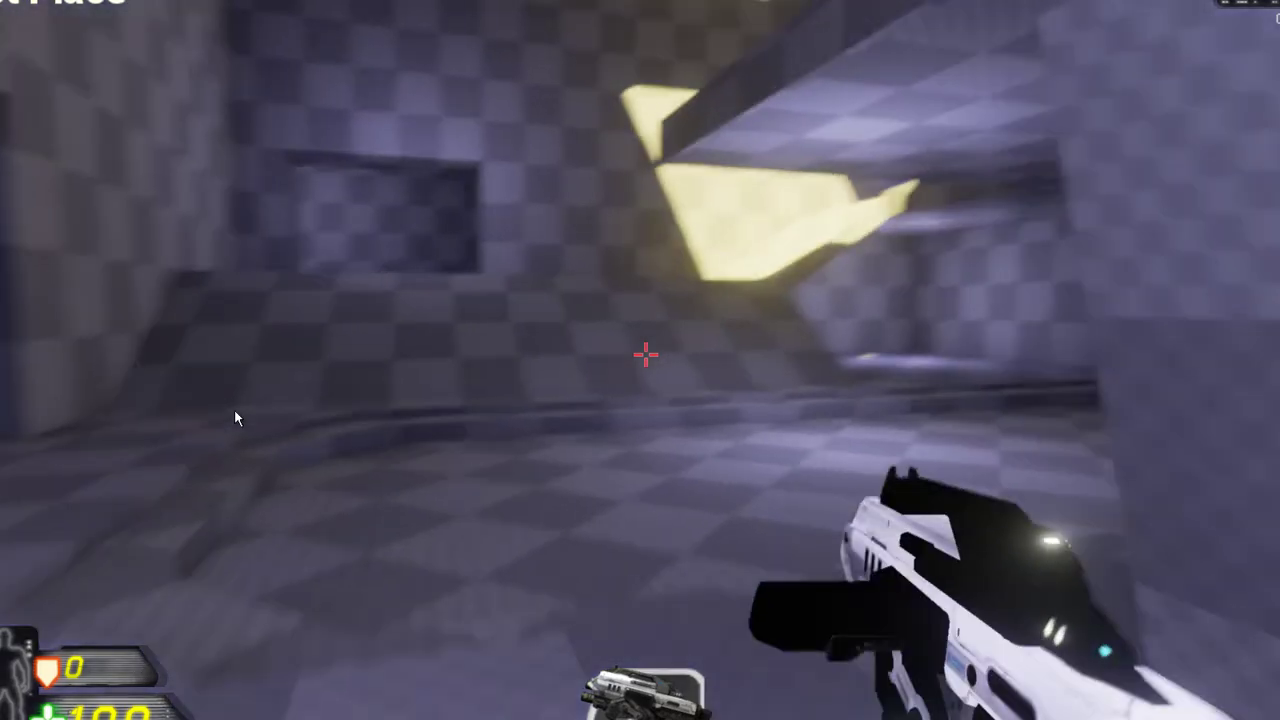
pyautogui.press('w')
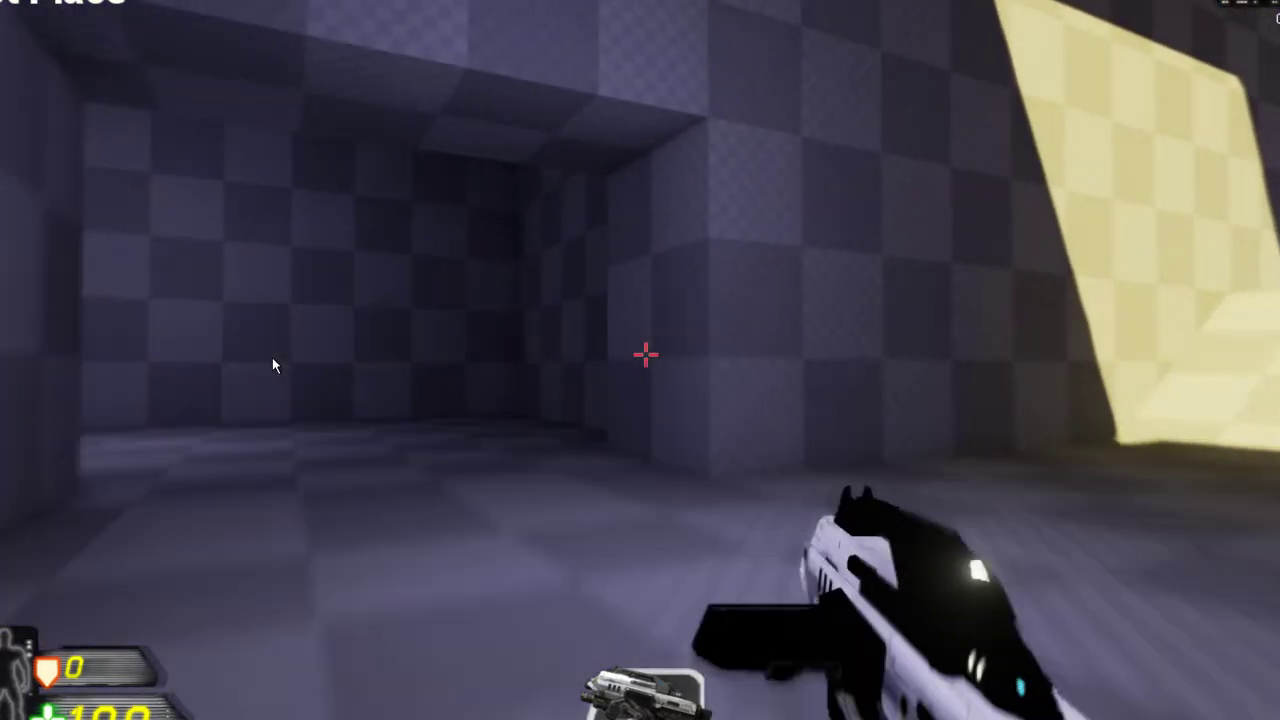
pyautogui.press('w')
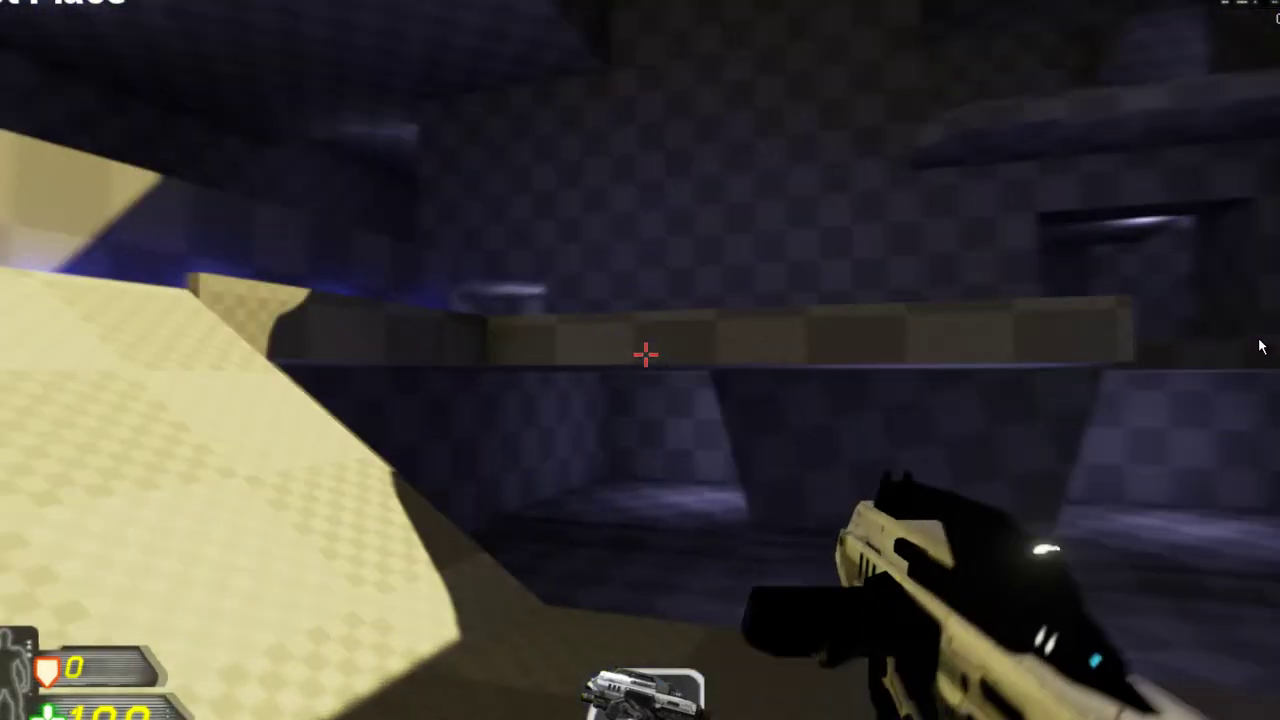
pyautogui.press('w')
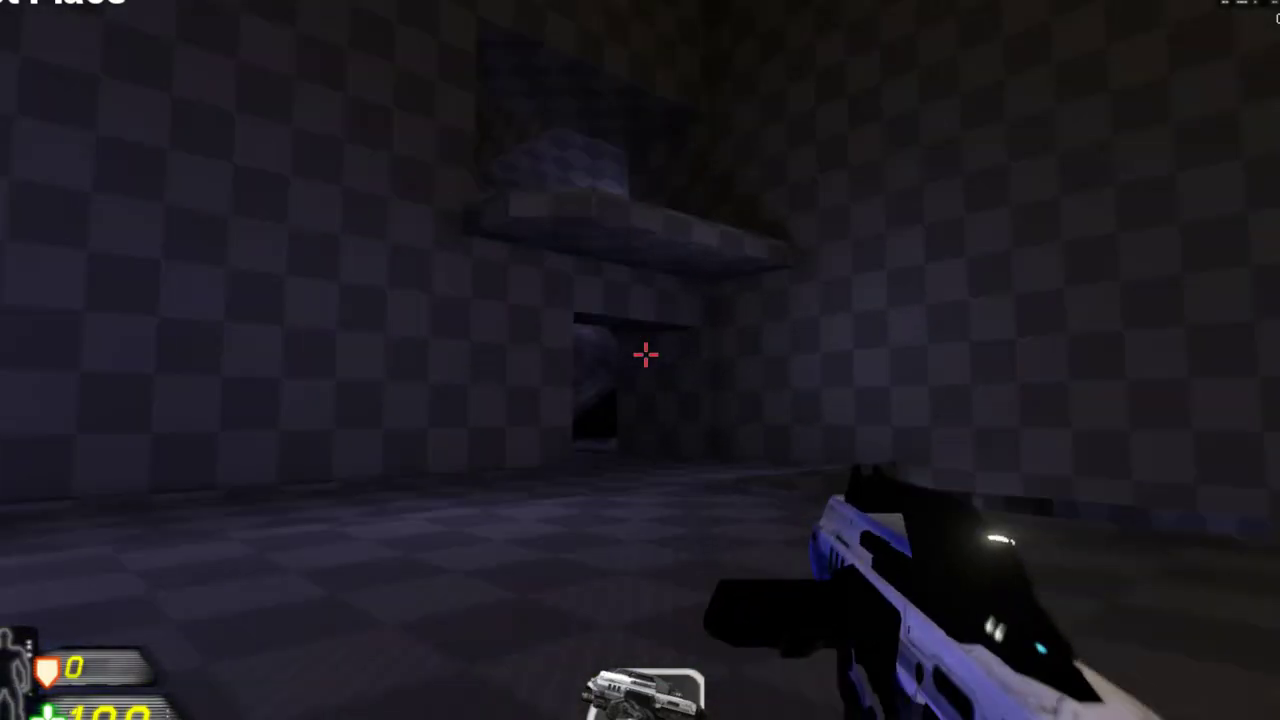
pyautogui.press('w')
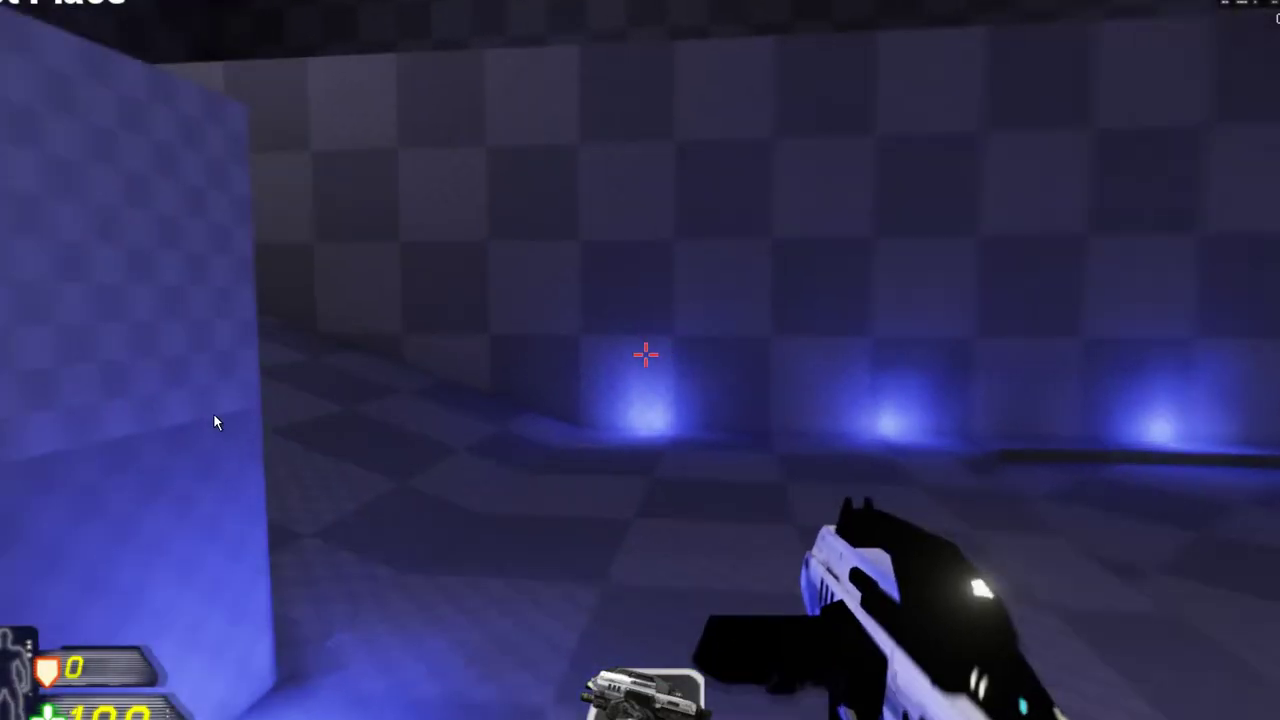
pyautogui.press('w')
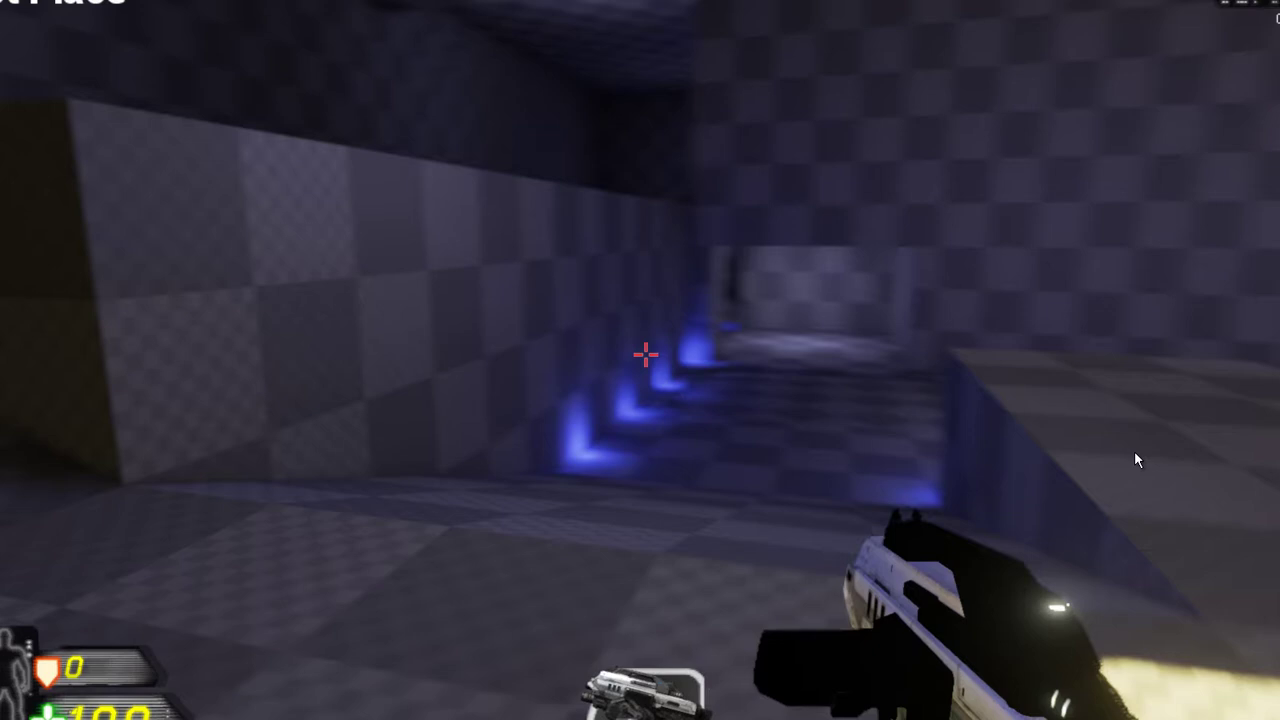
pyautogui.press('w')
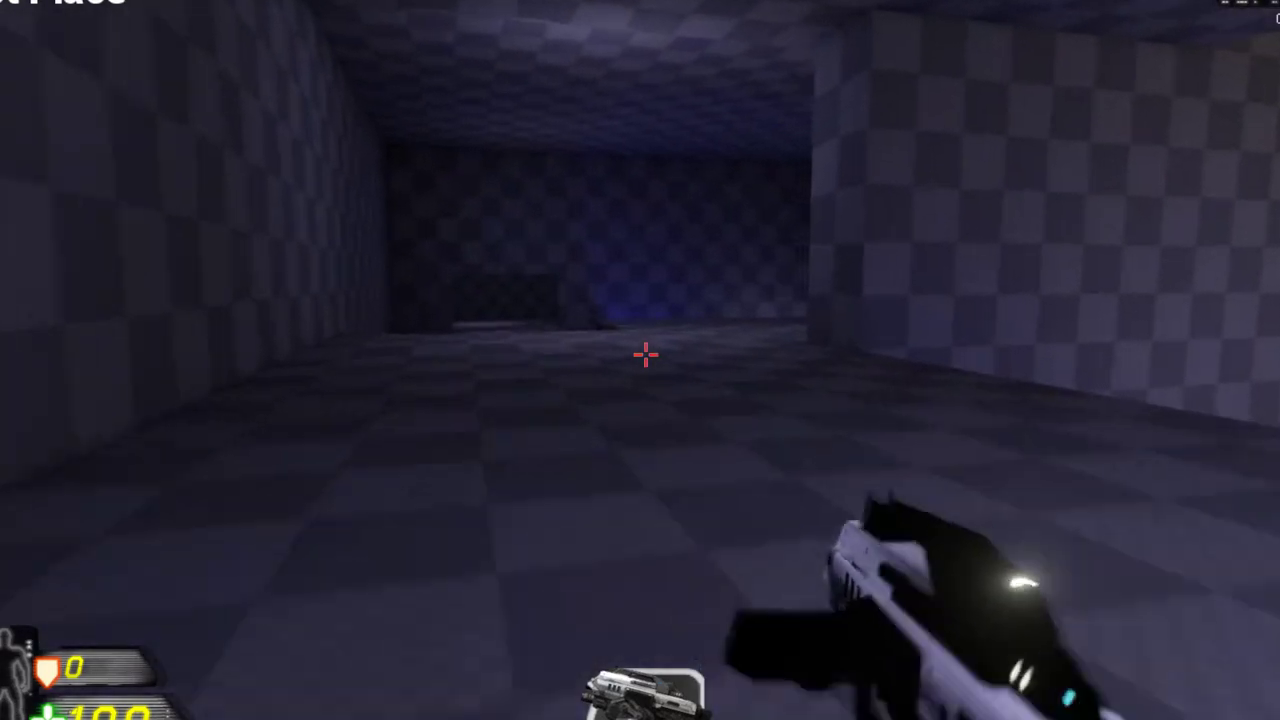
pyautogui.press('w')
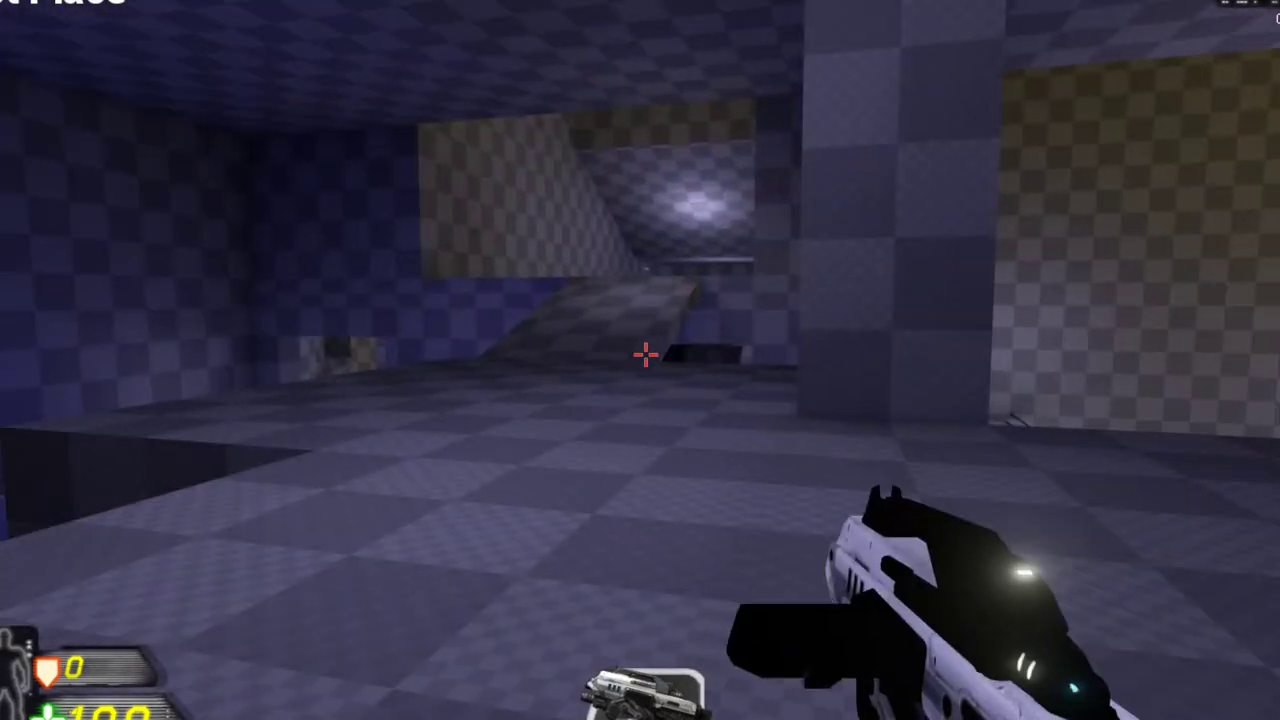
pyautogui.press('w')
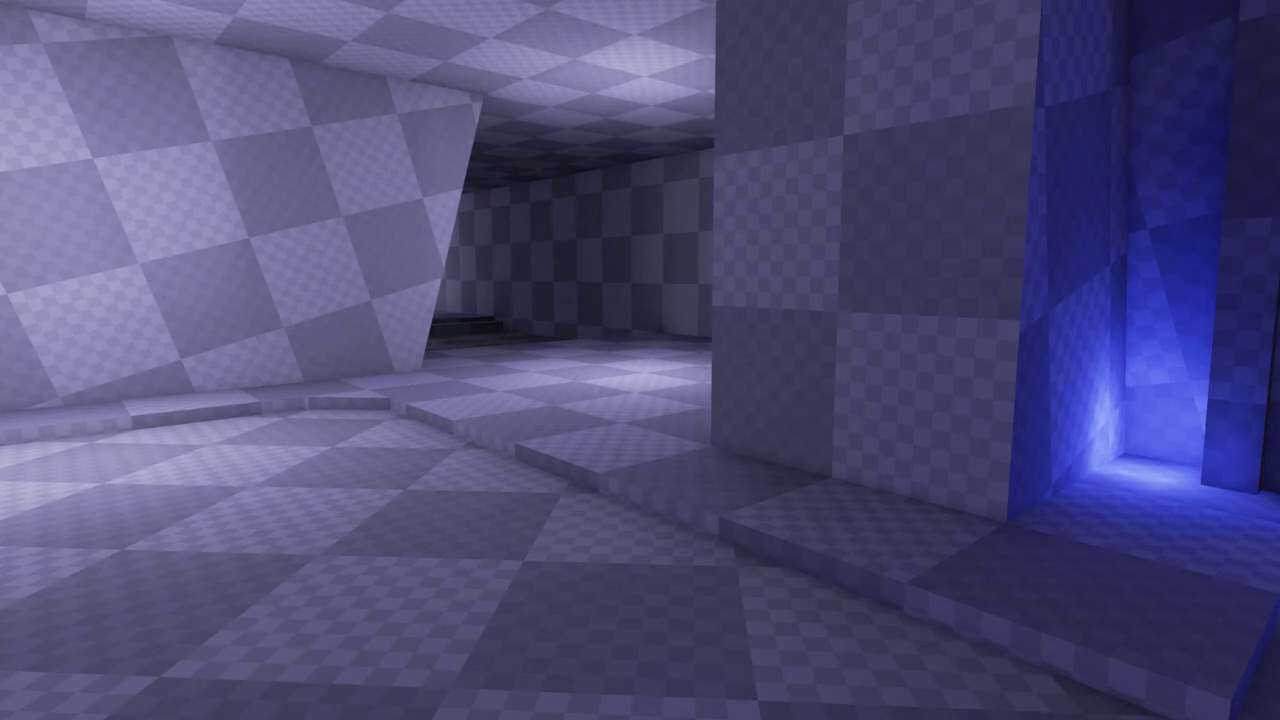
# Restore four viewports, pan the wireframe views over the map, and fly down the blue corridor.
pyautogui.press('F11')
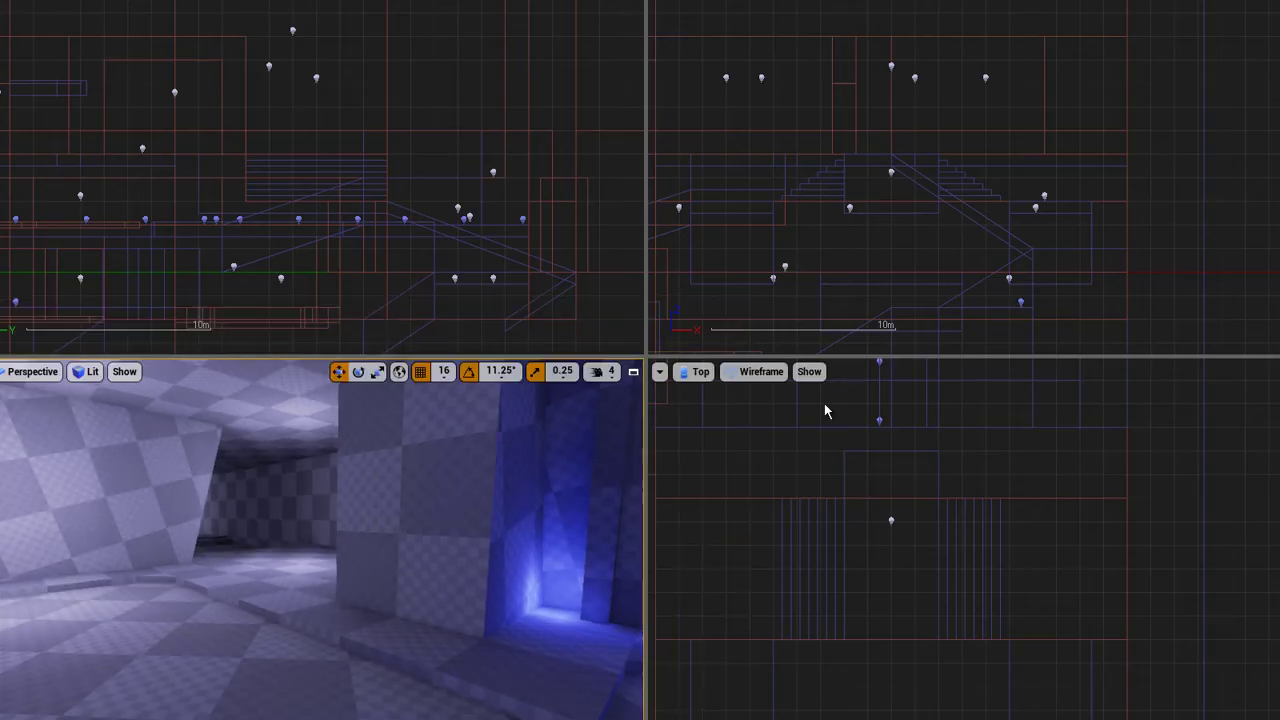
pyautogui.click(1001, 244)
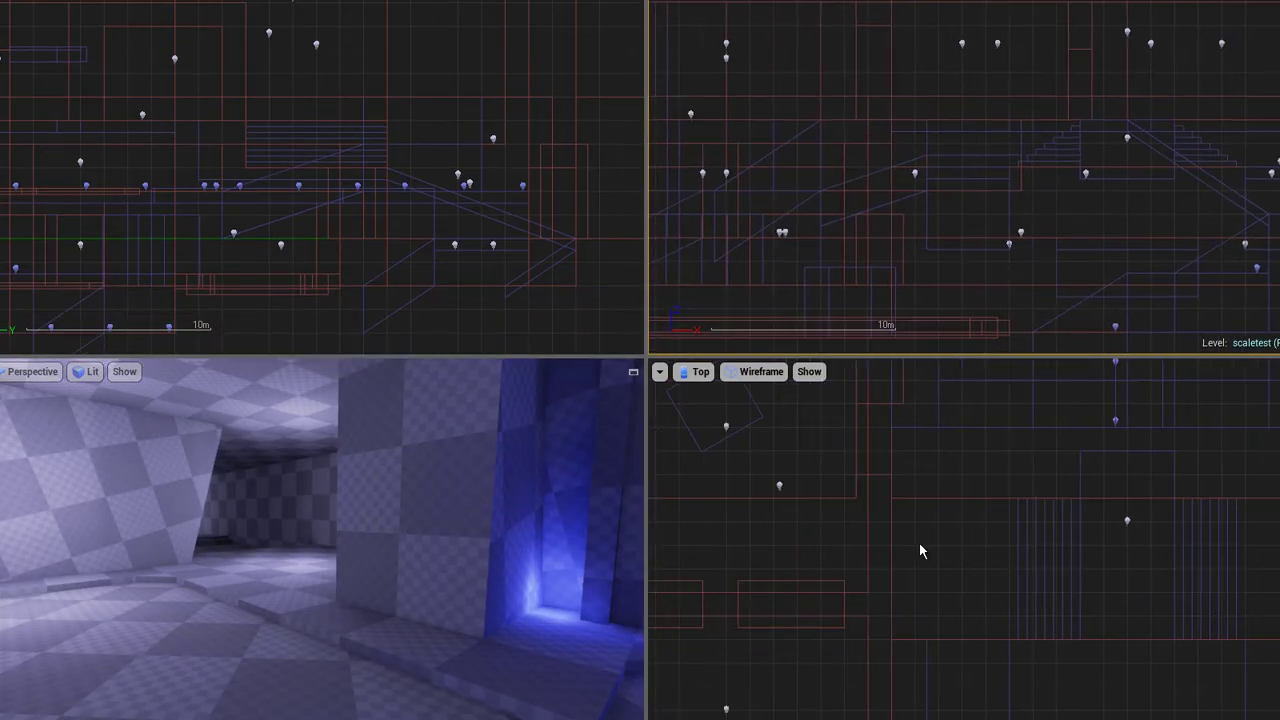
pyautogui.scroll(-3, 919, 543)
pyautogui.moveTo(987, 588); pyautogui.dragTo(1067, 654)
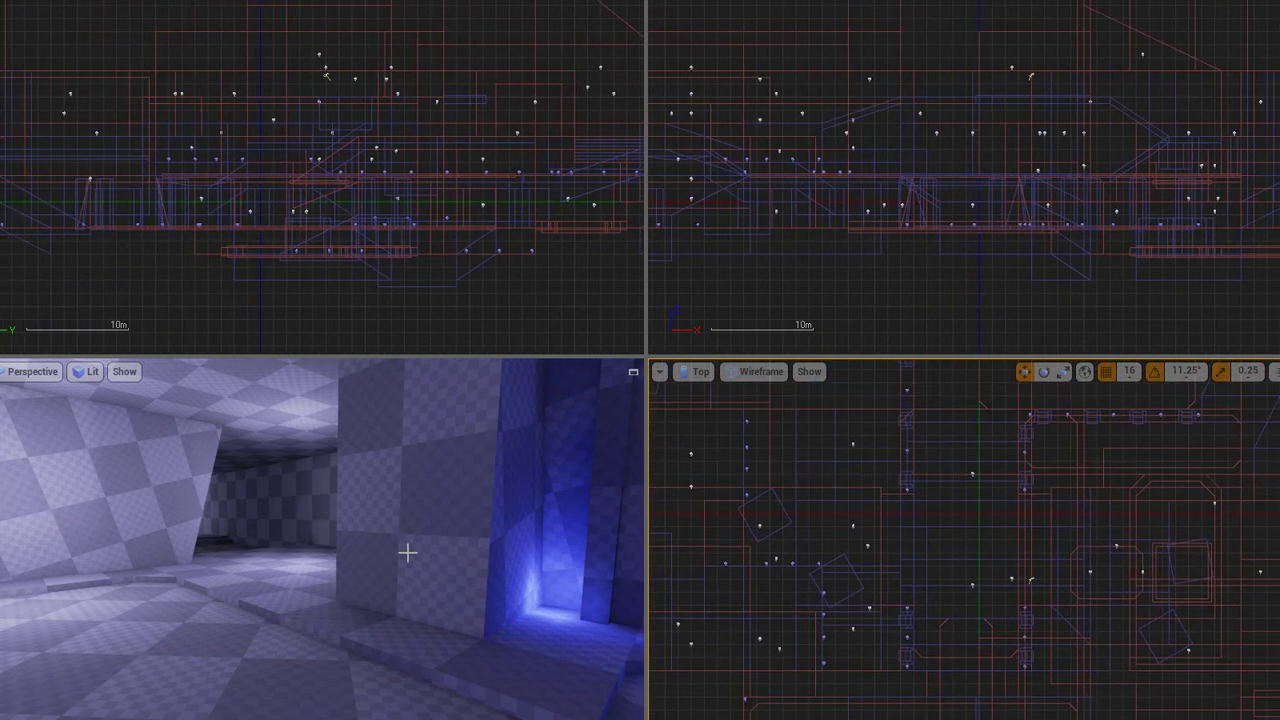
pyautogui.moveTo(407, 552); pyautogui.dragTo(763, 580)
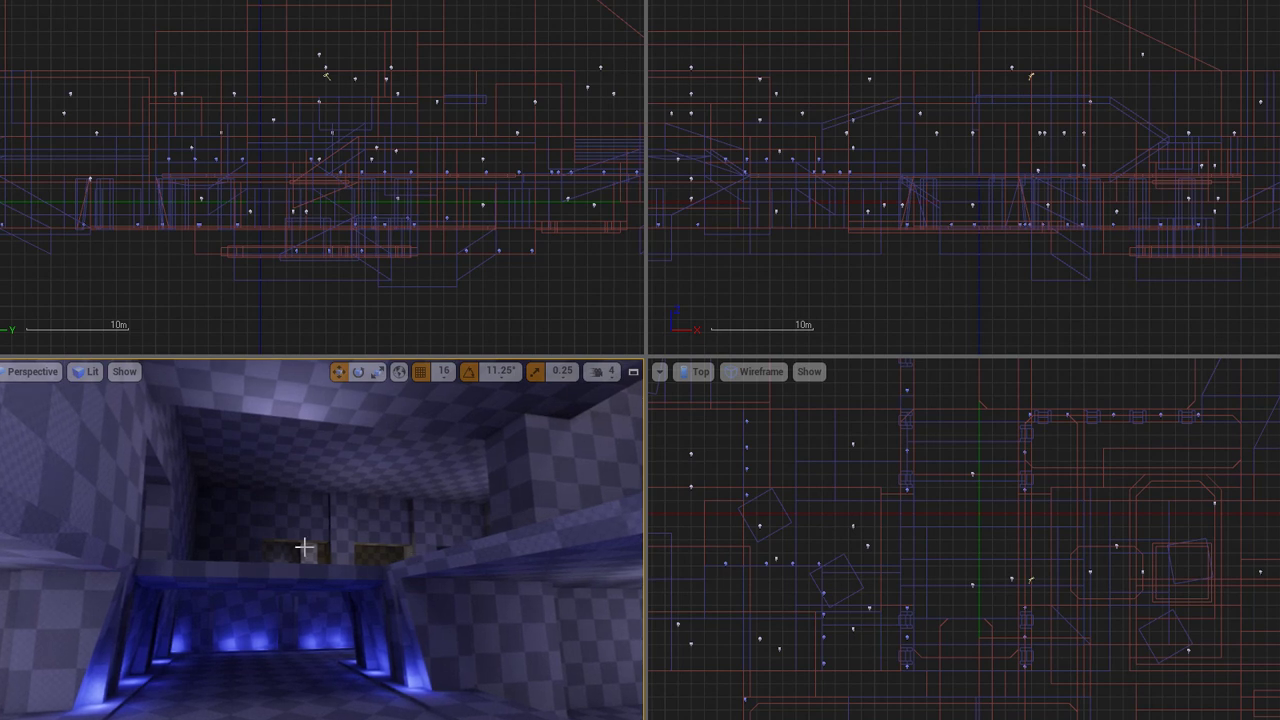
pyautogui.moveTo(304, 547); pyautogui.dragTo(1085, 677)
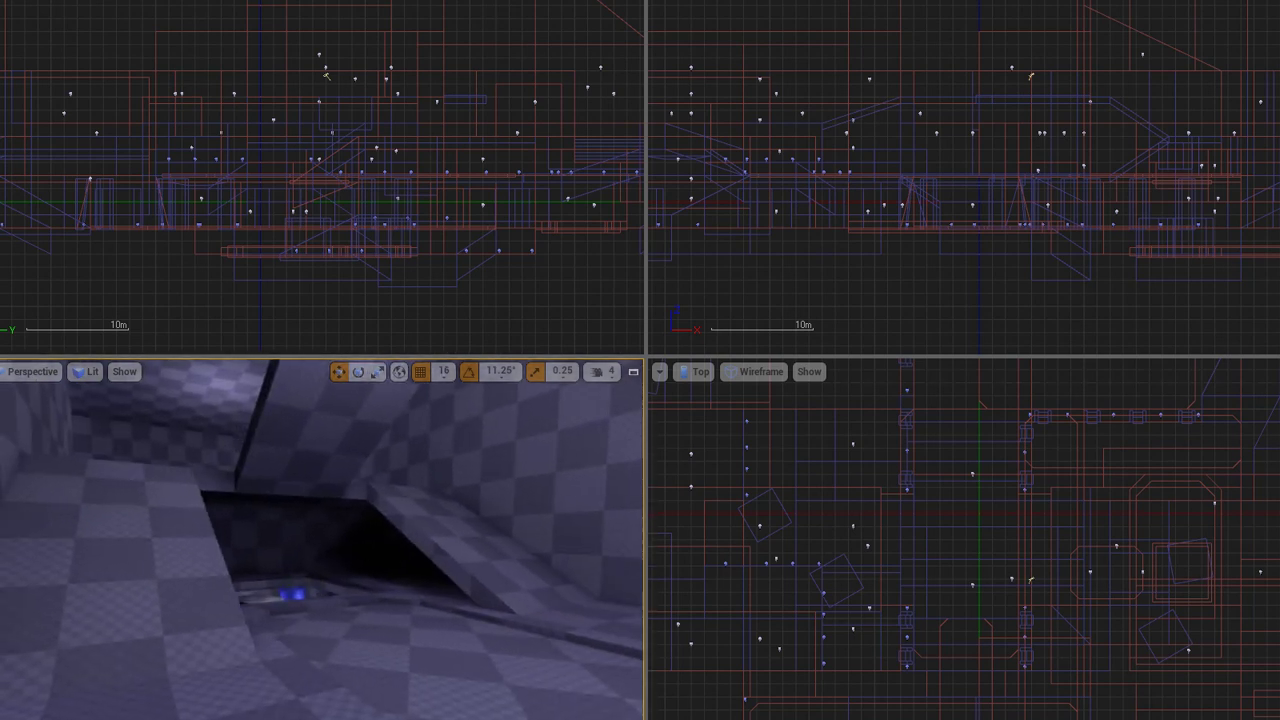